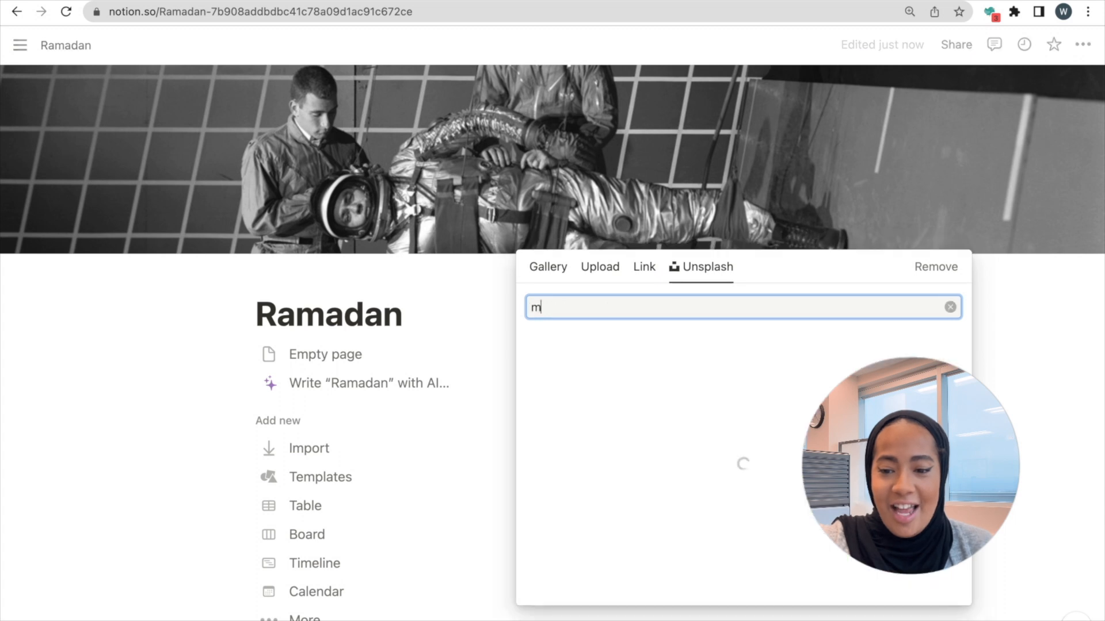
Step: Search Unsplash for "mosque" and use the brown stone archway photo by AlKhatab as the page cover
{"action": "type", "text": "ue"}
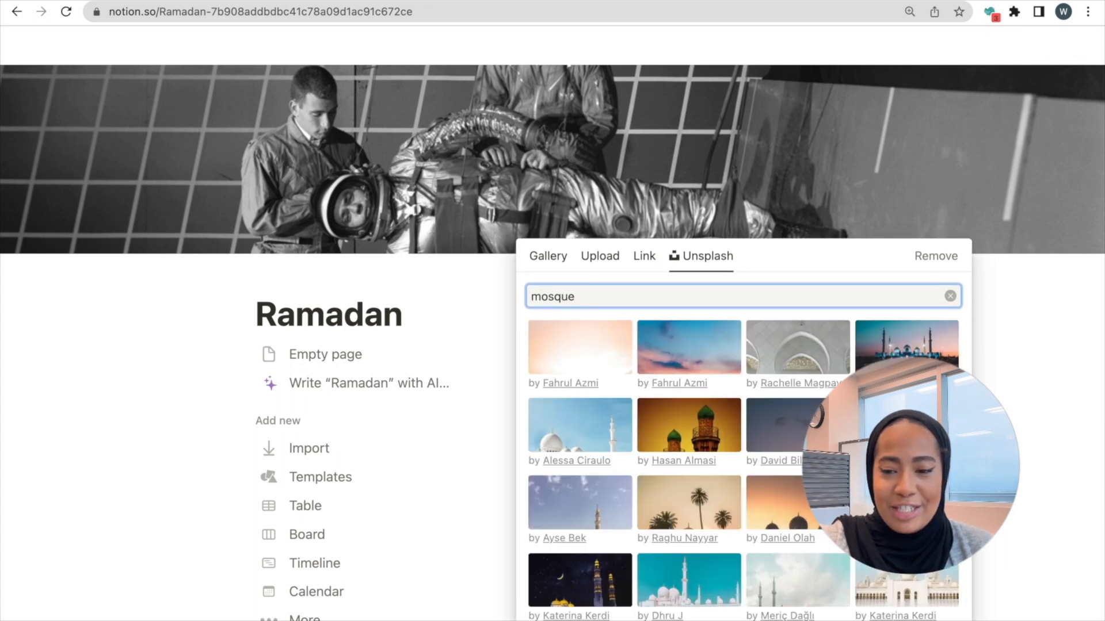
{"action": "scroll", "coordinate": [719, 521], "scroll_direction": "down", "scroll_amount": 4}
{"action": "scroll", "coordinate": [719, 522], "scroll_direction": "down", "scroll_amount": 3}
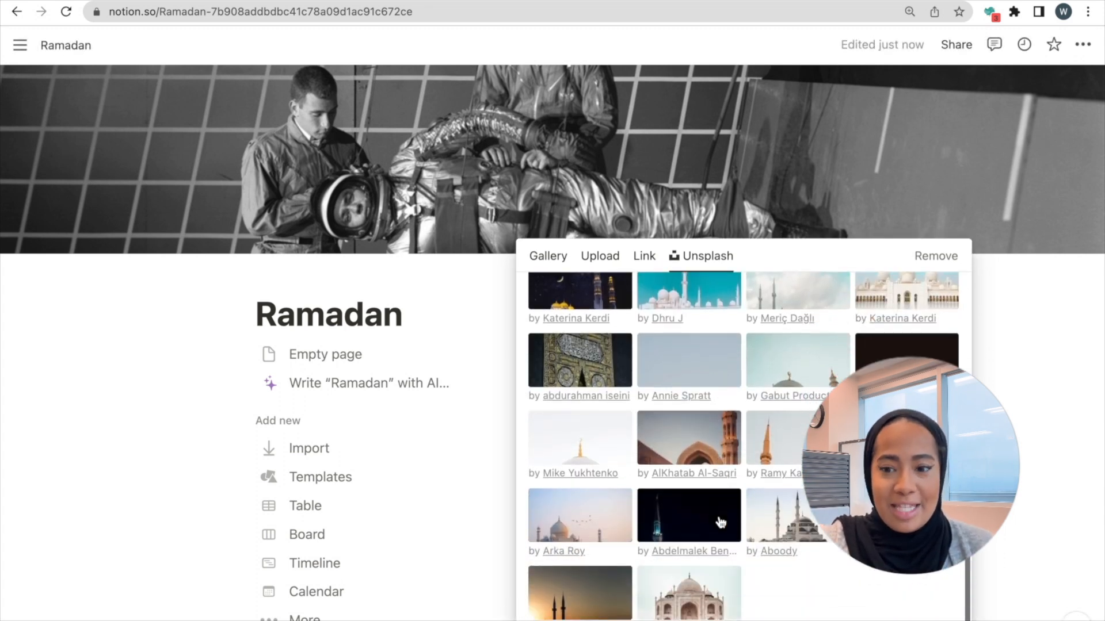
{"action": "left_click", "coordinate": [704, 443]}
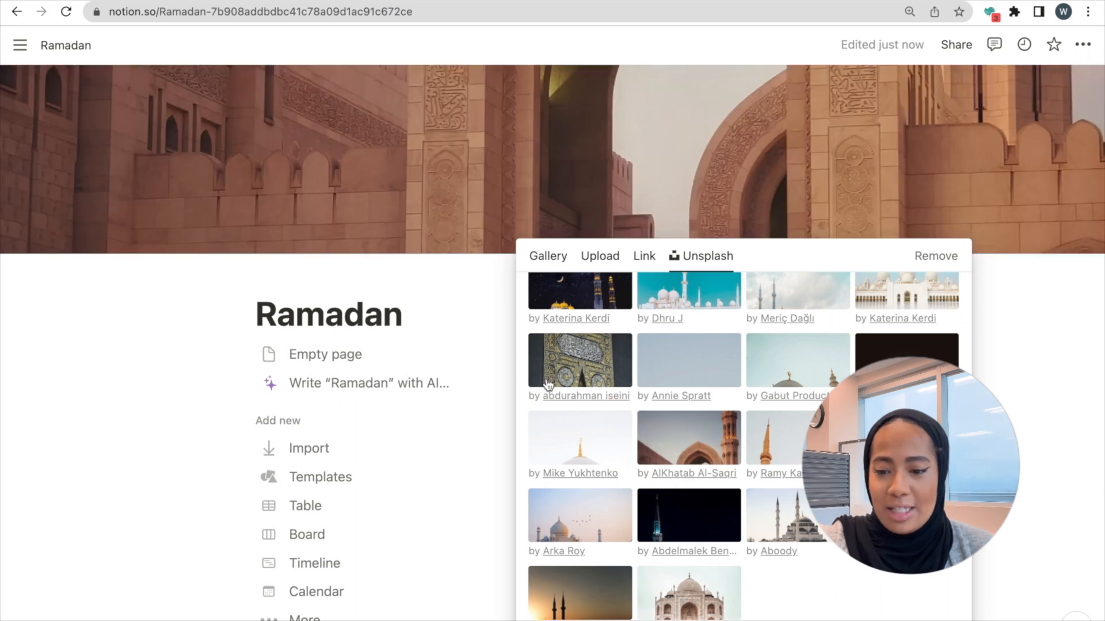
{"action": "left_click", "coordinate": [316, 355]}
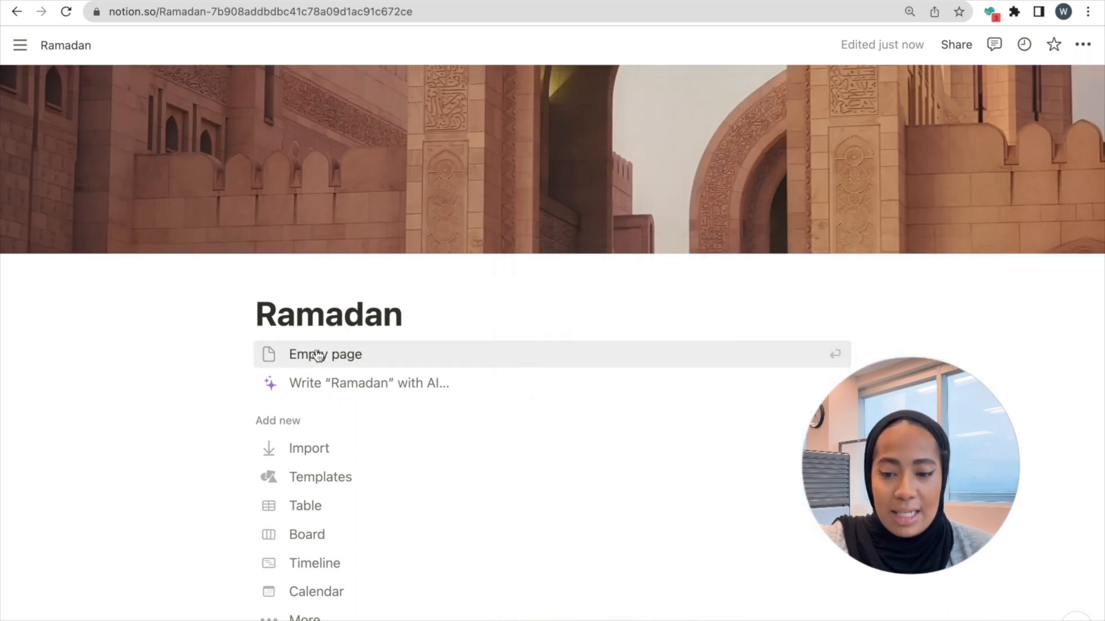
Step: Start an empty page and give it the yellow crescent moon emoji as its icon, found with "moon"
{"action": "left_click", "coordinate": [316, 354]}
{"action": "left_click", "coordinate": [275, 287]}
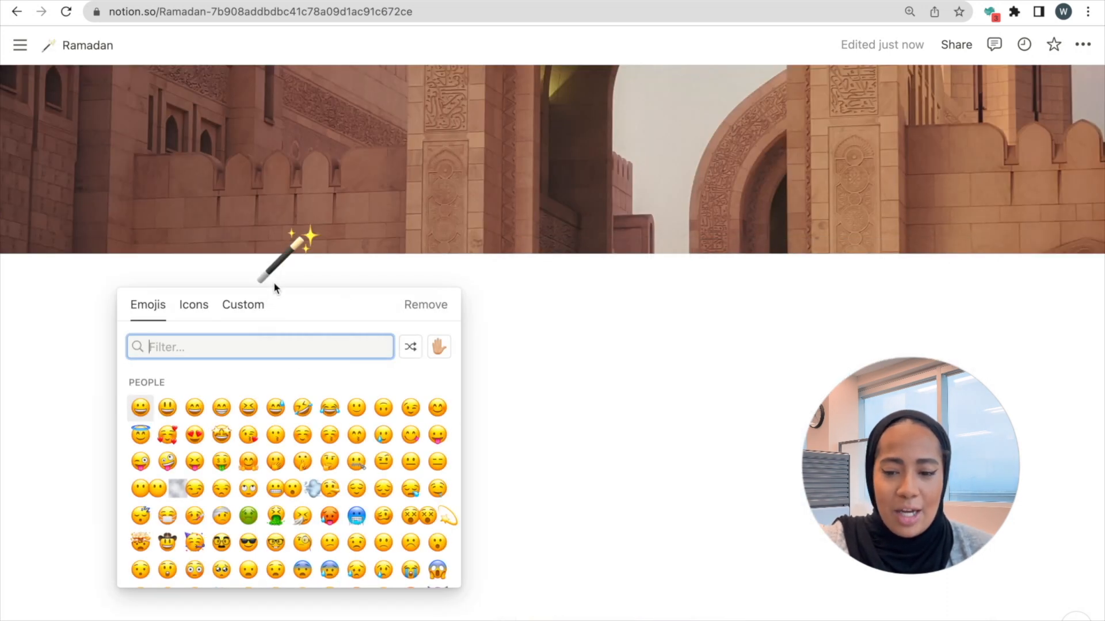
{"action": "type", "text": "moon"}
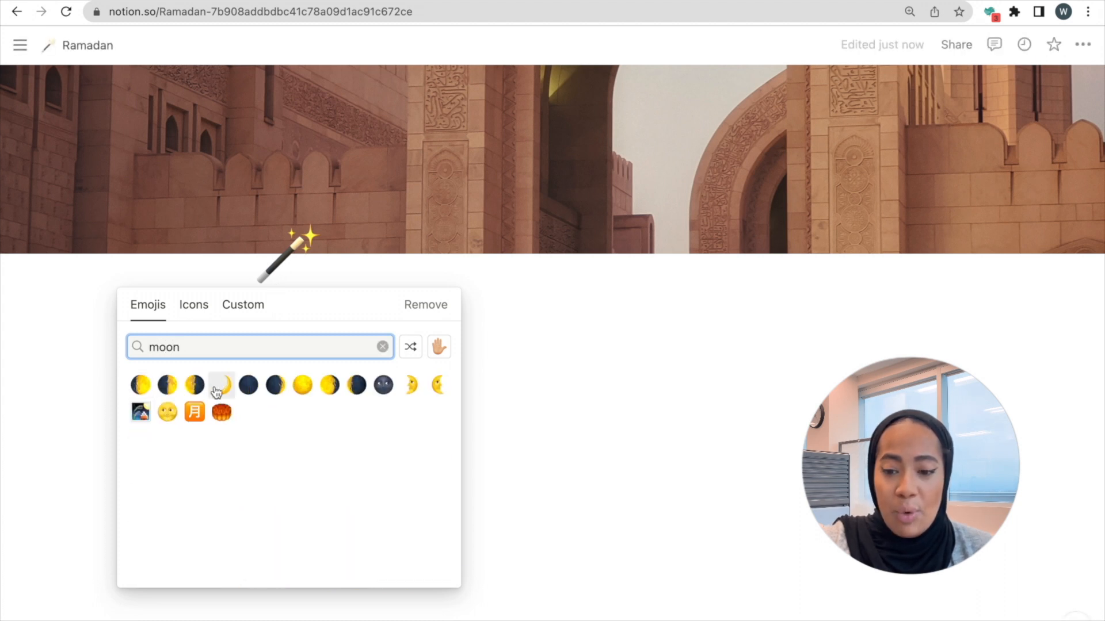
{"action": "left_click", "coordinate": [221, 385]}
Step: Insert a divider directly below the Ramadan page title
{"action": "left_click", "coordinate": [228, 379]}
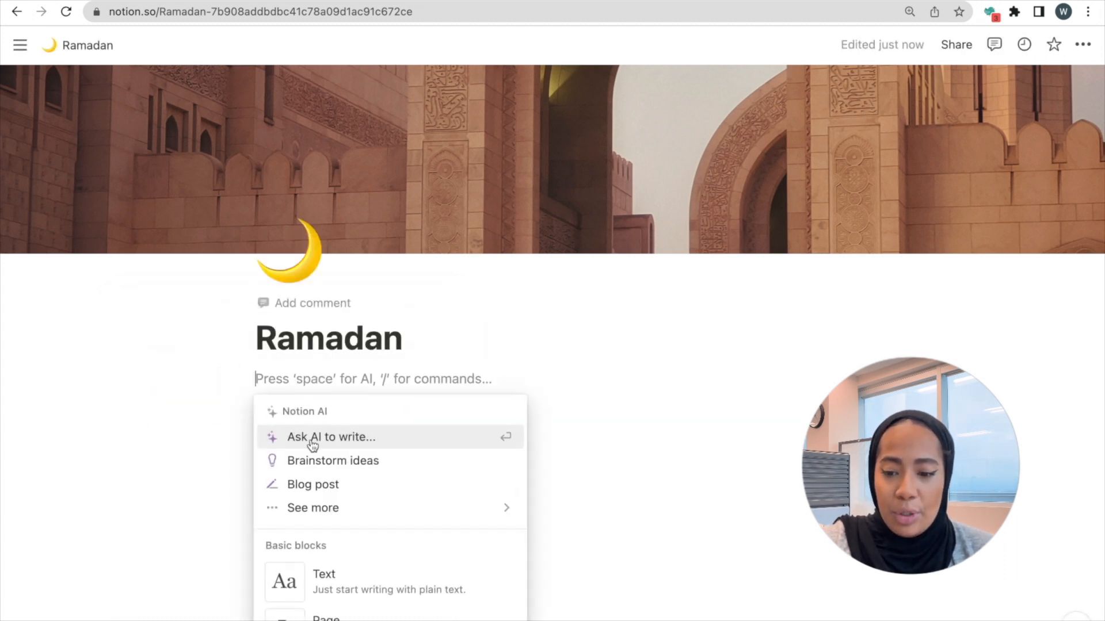
{"action": "scroll", "coordinate": [347, 551], "scroll_direction": "down", "scroll_amount": 10}
{"action": "left_click", "coordinate": [343, 525]}
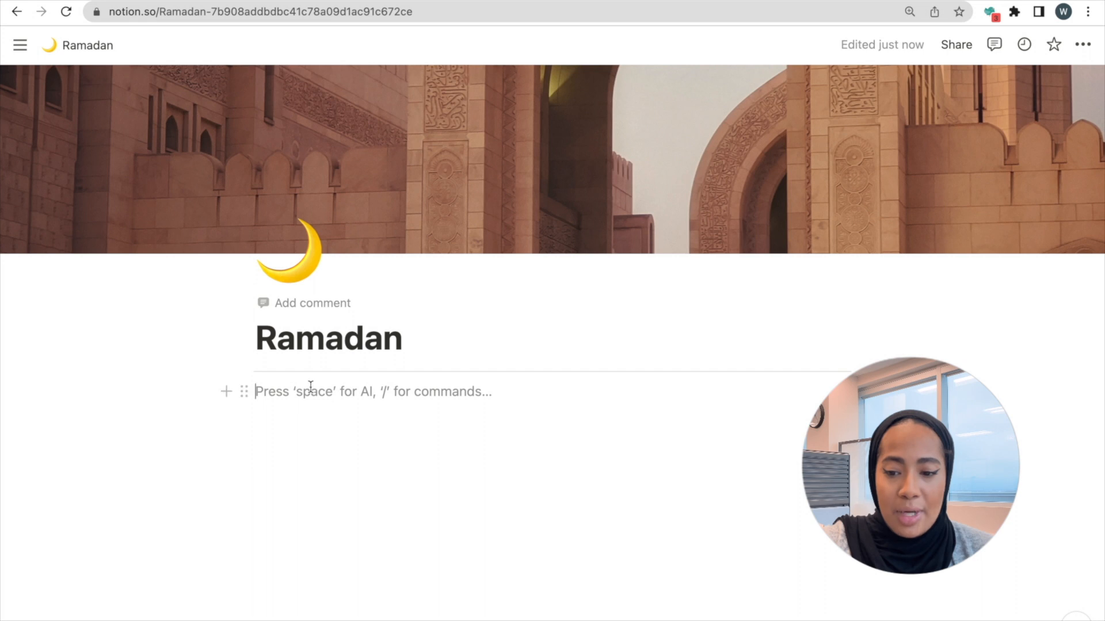
Step: Insert a 2 columns layout below the divider and write "Daily Verse" in its first column
{"action": "left_click", "coordinate": [226, 392]}
{"action": "scroll", "coordinate": [308, 357], "scroll_direction": "down", "scroll_amount": 10}
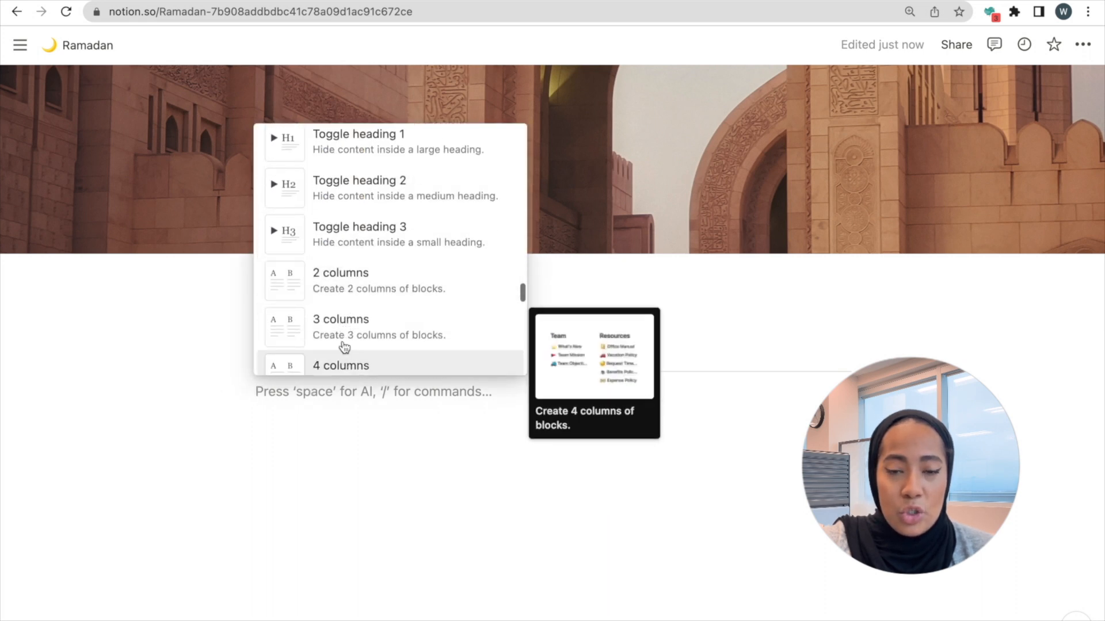
{"action": "key", "text": "Escape"}
{"action": "type", "text": "Daily V"}
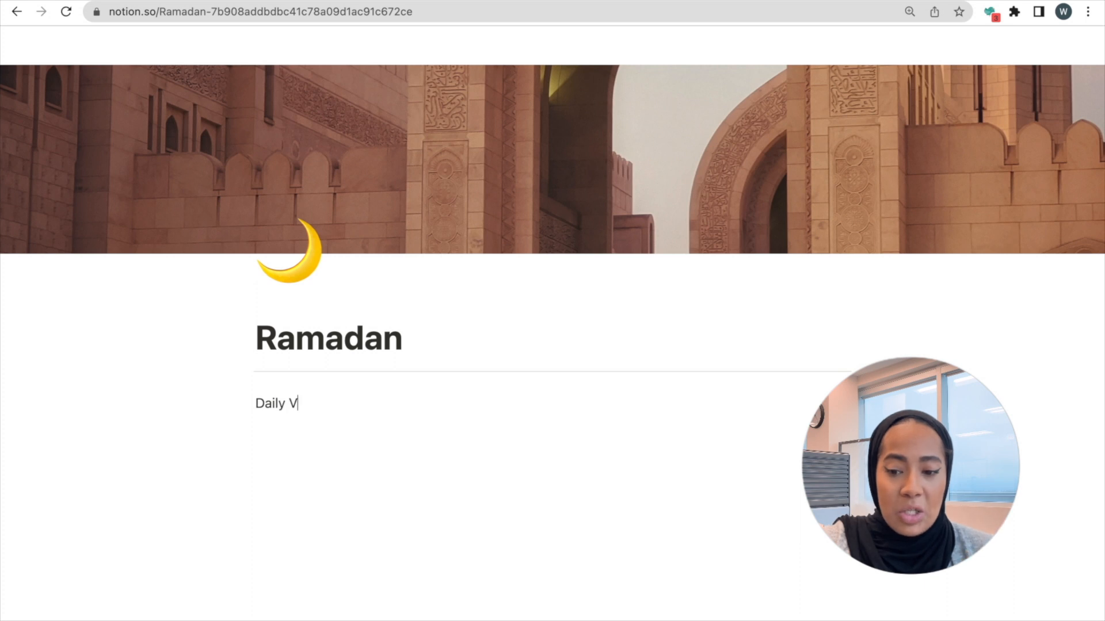
{"action": "type", "text": "erse"}
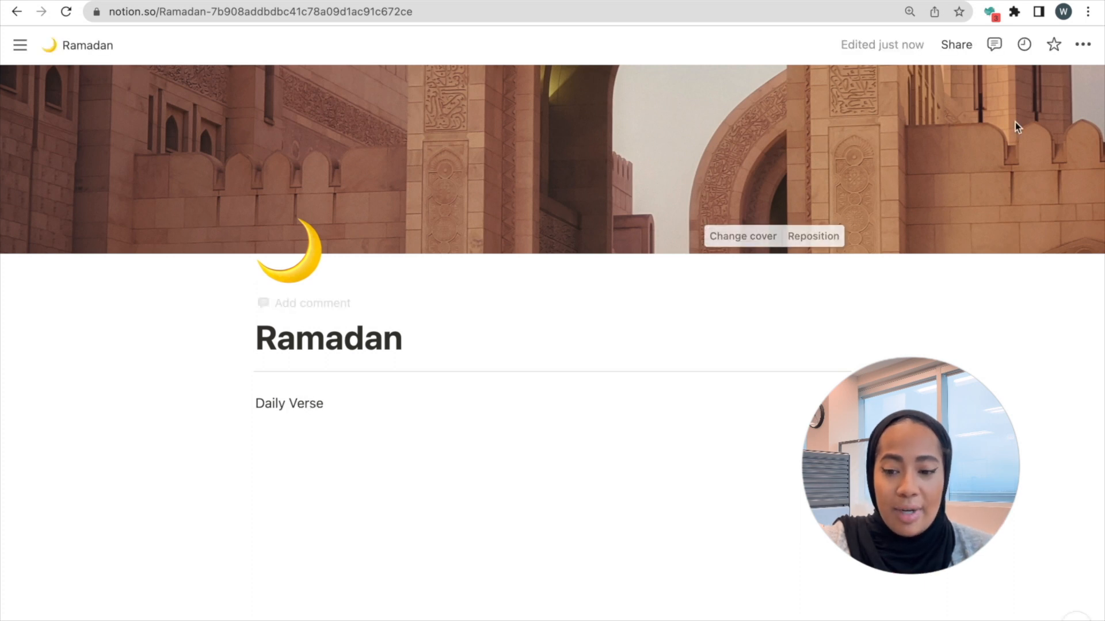
Step: Set the page to full width and change its font style to Serif
{"action": "left_click", "coordinate": [1081, 44]}
{"action": "left_click", "coordinate": [1068, 188]}
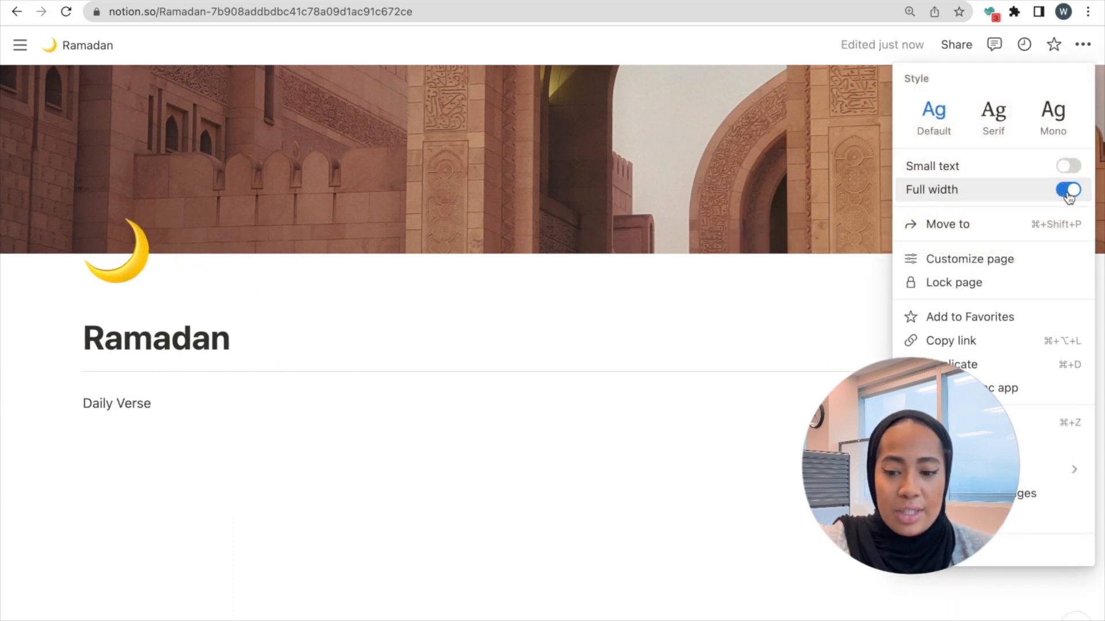
{"action": "left_click", "coordinate": [1014, 134]}
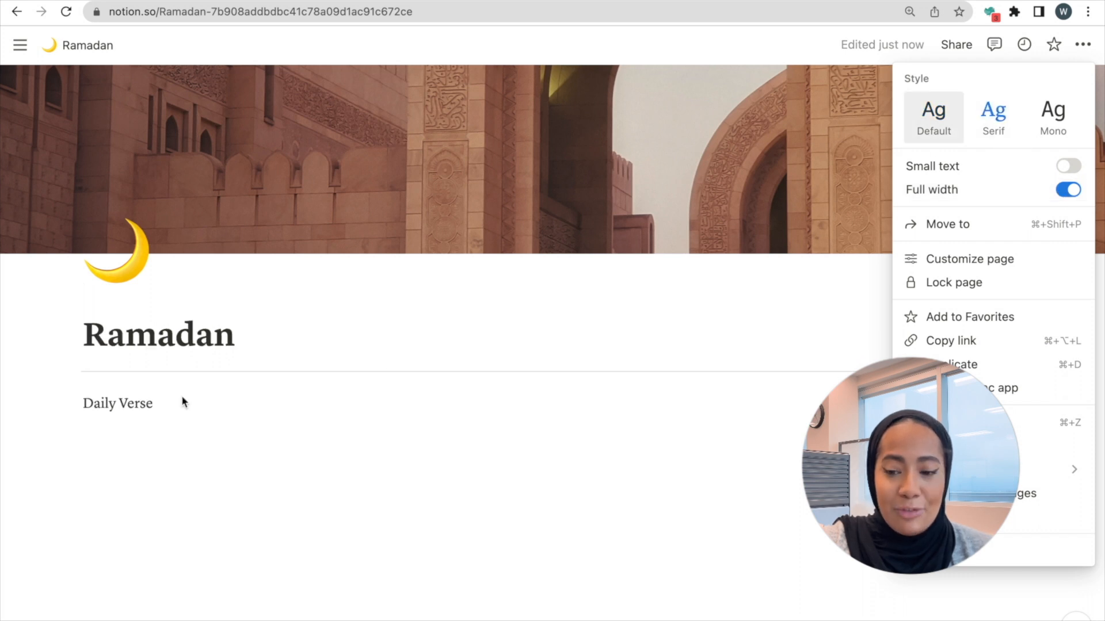
{"action": "left_click", "coordinate": [149, 405]}
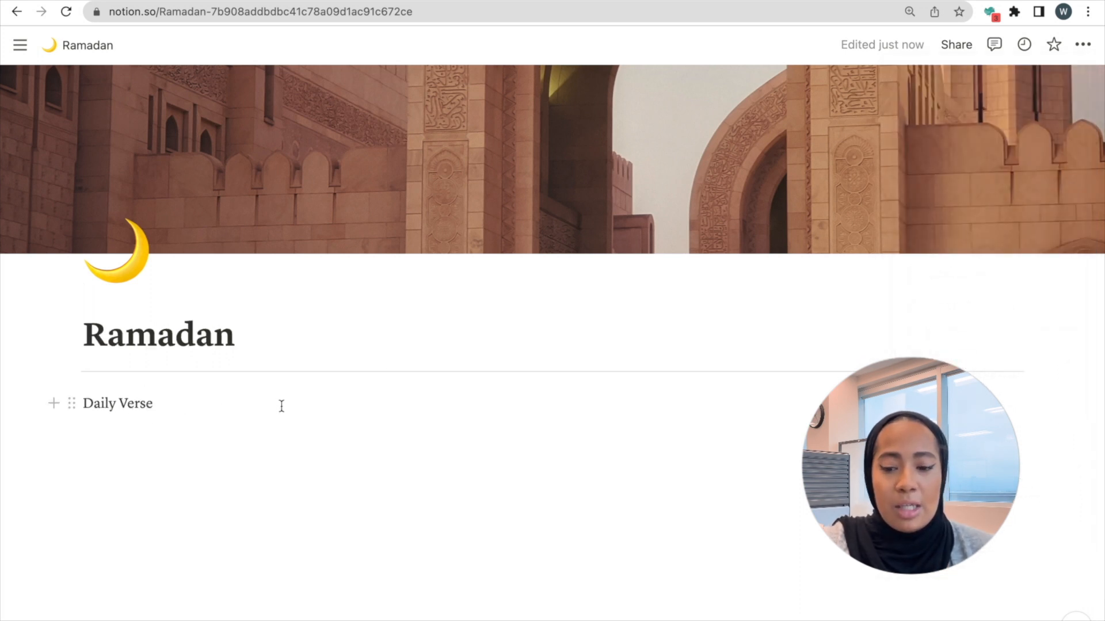
Step: Insert a calendar view in the empty column beside Daily Verse, using a new database as its source
{"action": "left_click", "coordinate": [585, 406]}
{"action": "left_click", "coordinate": [551, 404]}
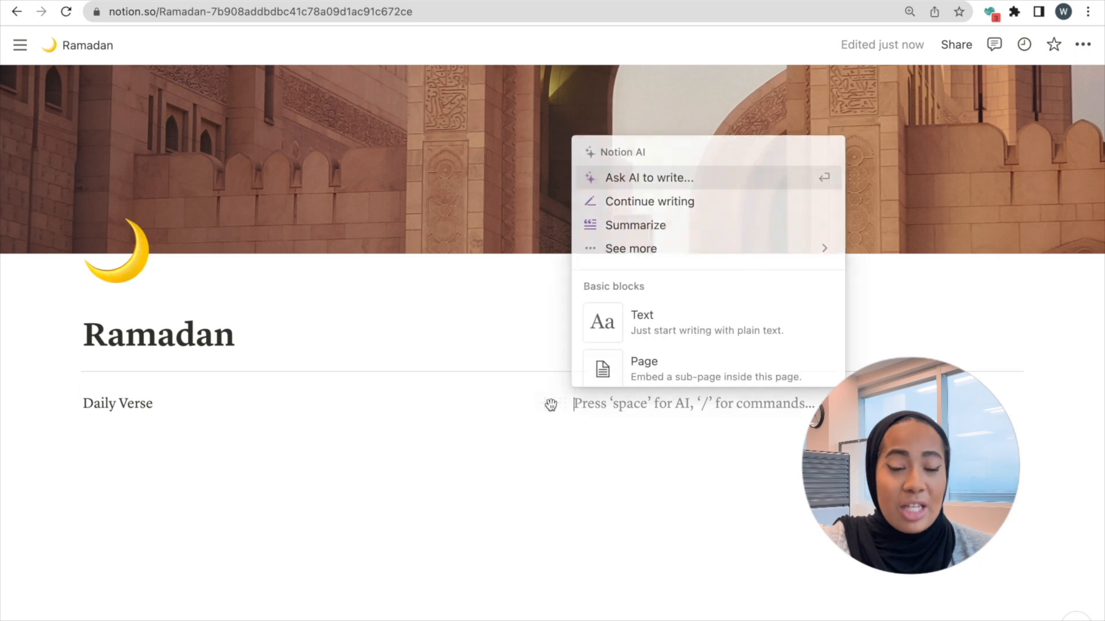
{"action": "scroll", "coordinate": [654, 359], "scroll_direction": "down", "scroll_amount": 10}
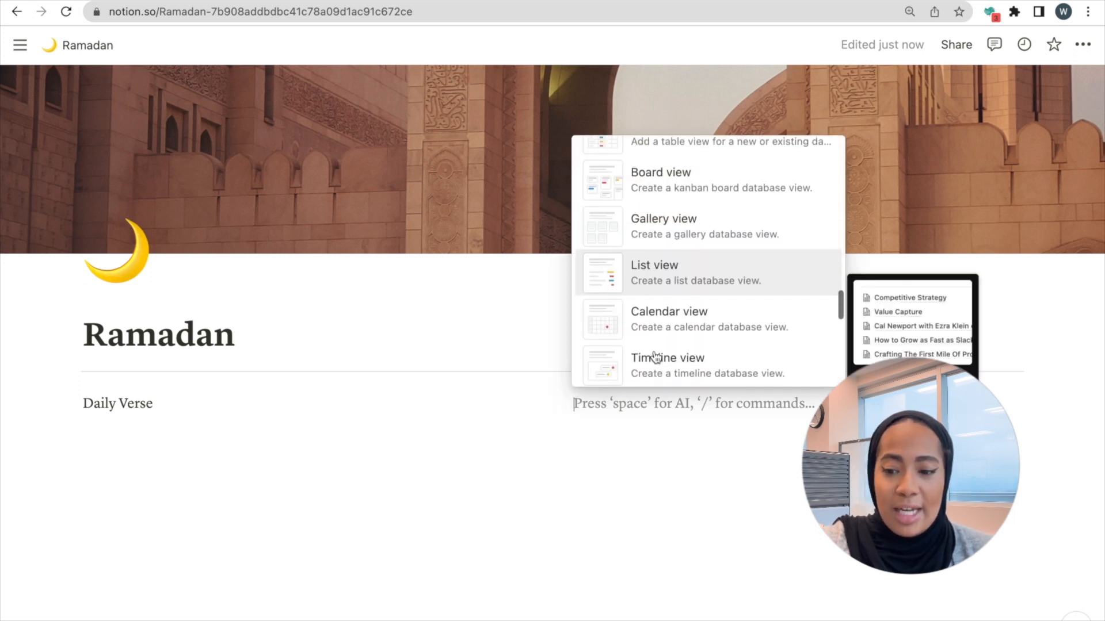
{"action": "left_click", "coordinate": [648, 336]}
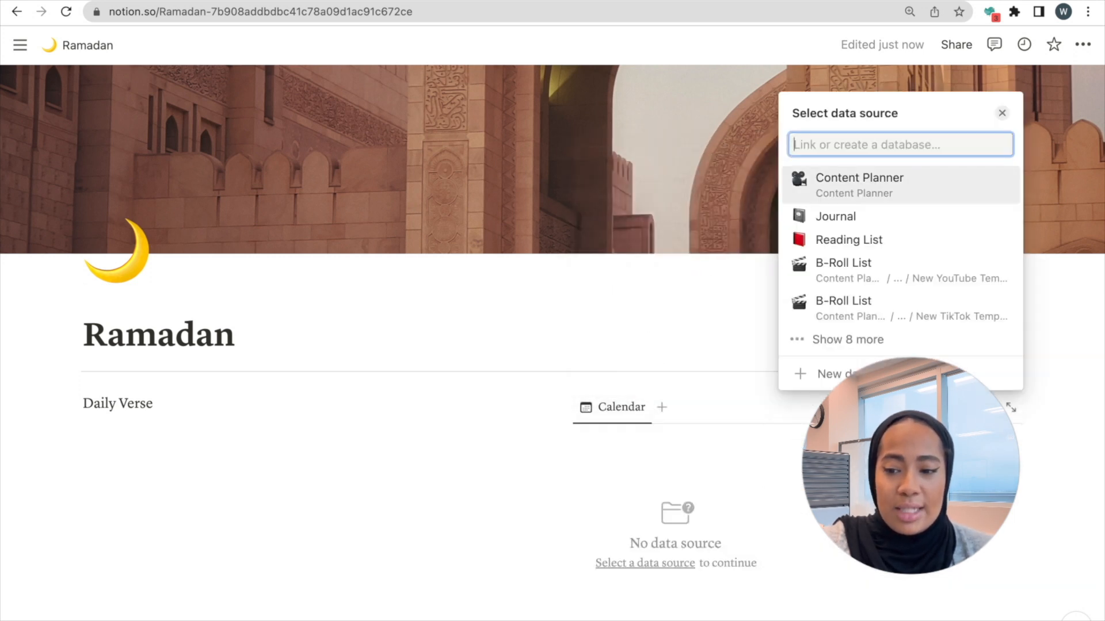
{"action": "left_click", "coordinate": [831, 374]}
Step: Widen the calendar's column by narrowing the Daily Verse column to about a third of the page
{"action": "scroll", "coordinate": [843, 374], "scroll_direction": "down", "scroll_amount": 3}
{"action": "scroll", "coordinate": [844, 374], "scroll_direction": "down", "scroll_amount": 3}
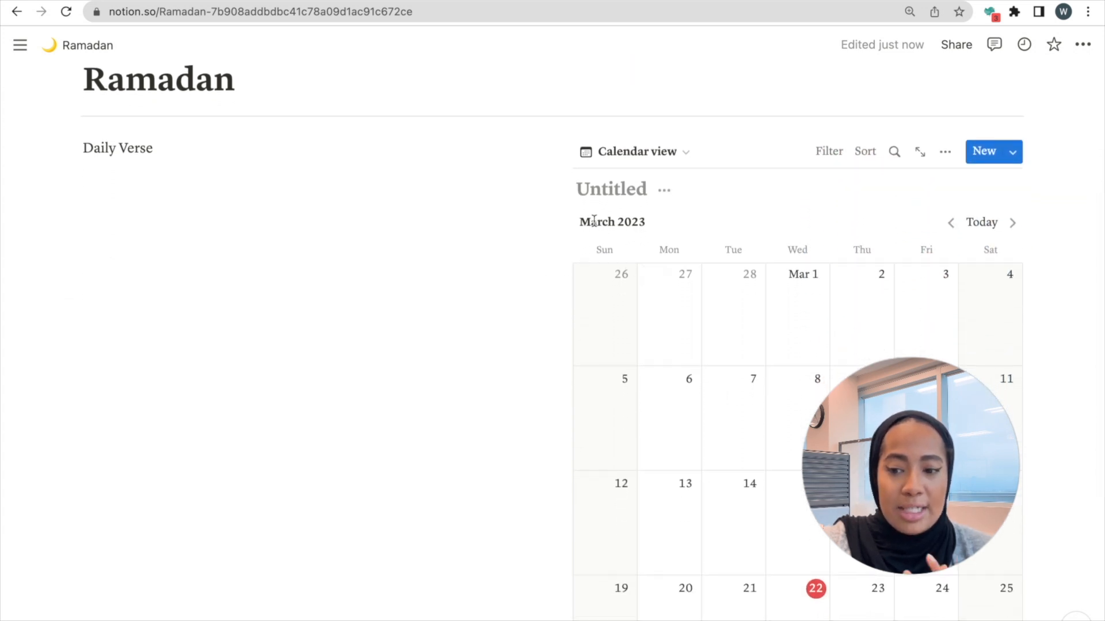
{"action": "left_click_drag", "start_coordinate": [552, 177], "coordinate": [376, 190]}
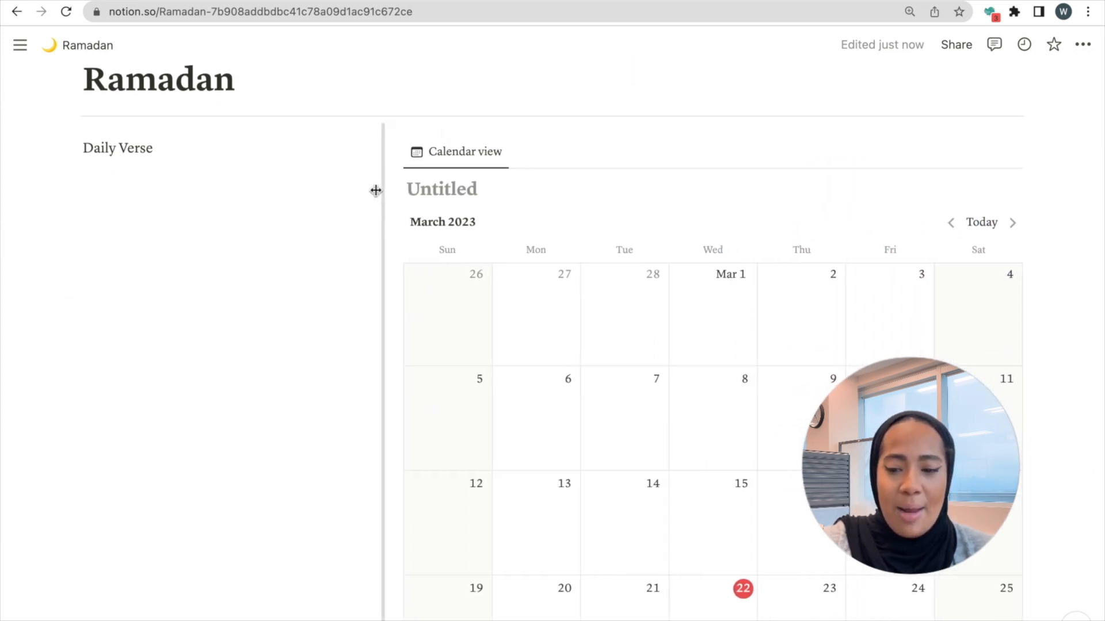
Step: Give the Daily Verse block a yellow background
{"action": "left_click", "coordinate": [70, 150]}
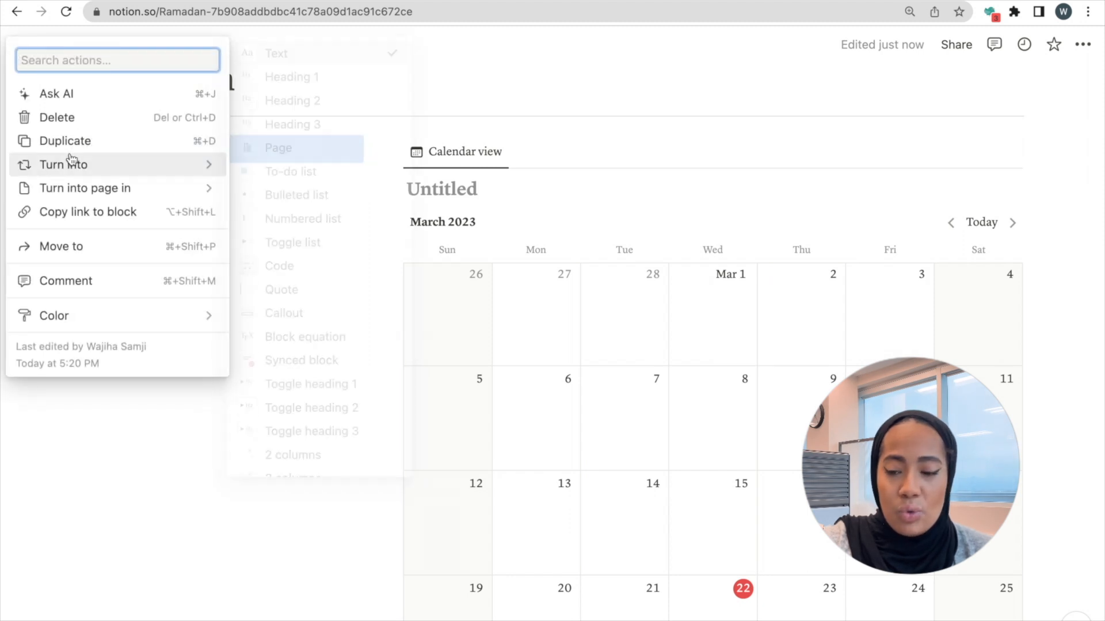
{"action": "mouse_move", "coordinate": [95, 317]}
{"action": "scroll", "coordinate": [271, 460], "scroll_direction": "down", "scroll_amount": 5}
{"action": "left_click", "coordinate": [277, 433]}
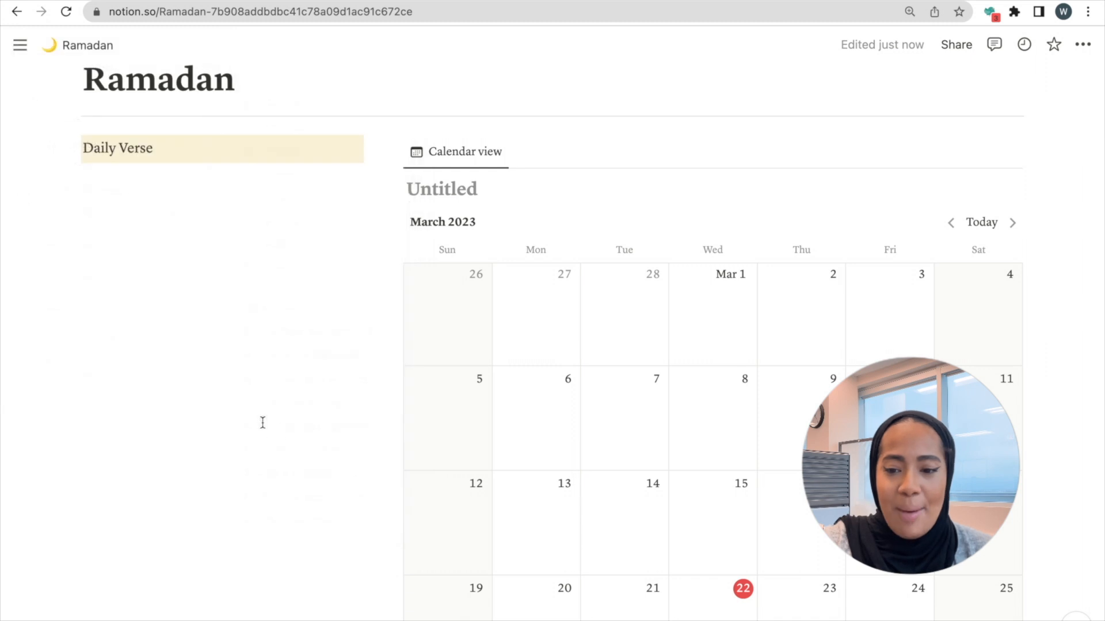
Step: Turn the Daily Verse text into a Heading 3 and place the cursor on an empty line below it
{"action": "left_click", "coordinate": [76, 147]}
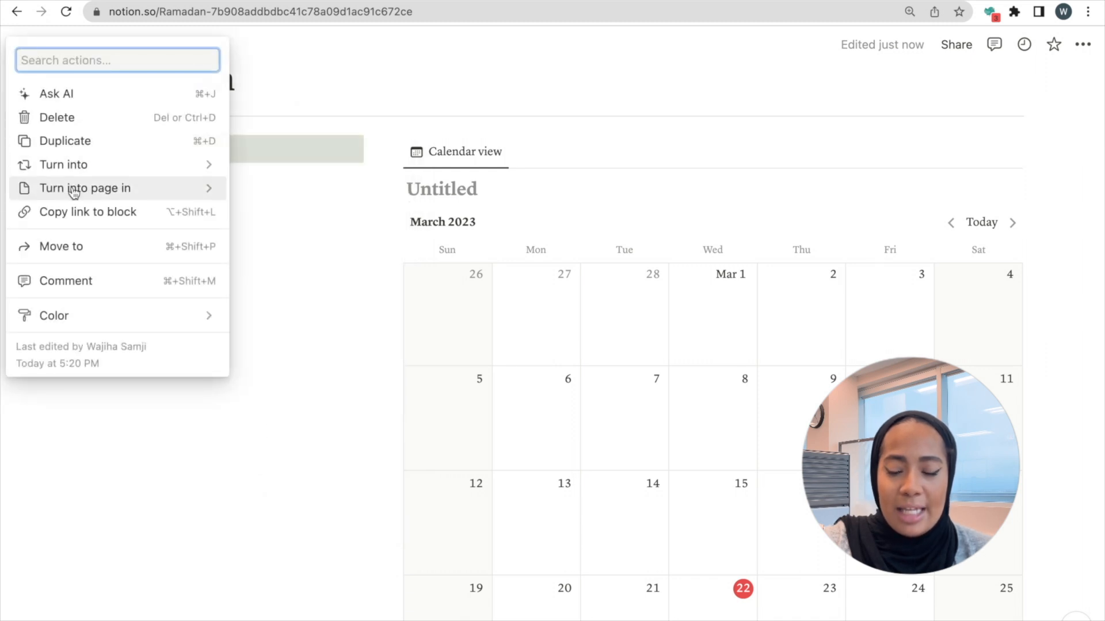
{"action": "mouse_move", "coordinate": [77, 164]}
{"action": "left_click", "coordinate": [283, 124]}
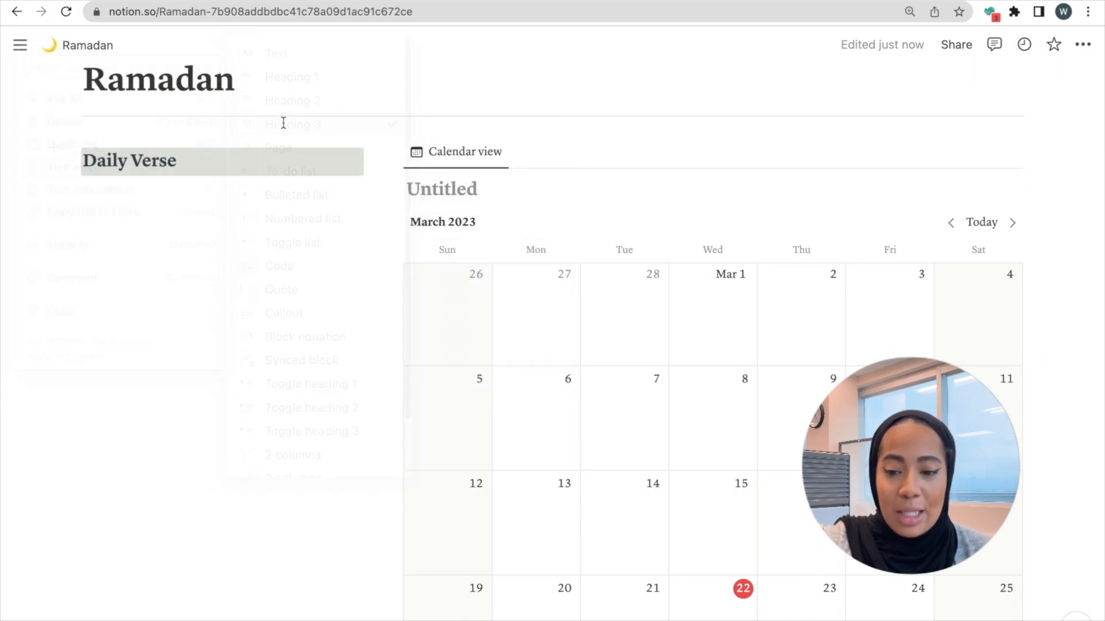
{"action": "left_click", "coordinate": [261, 213]}
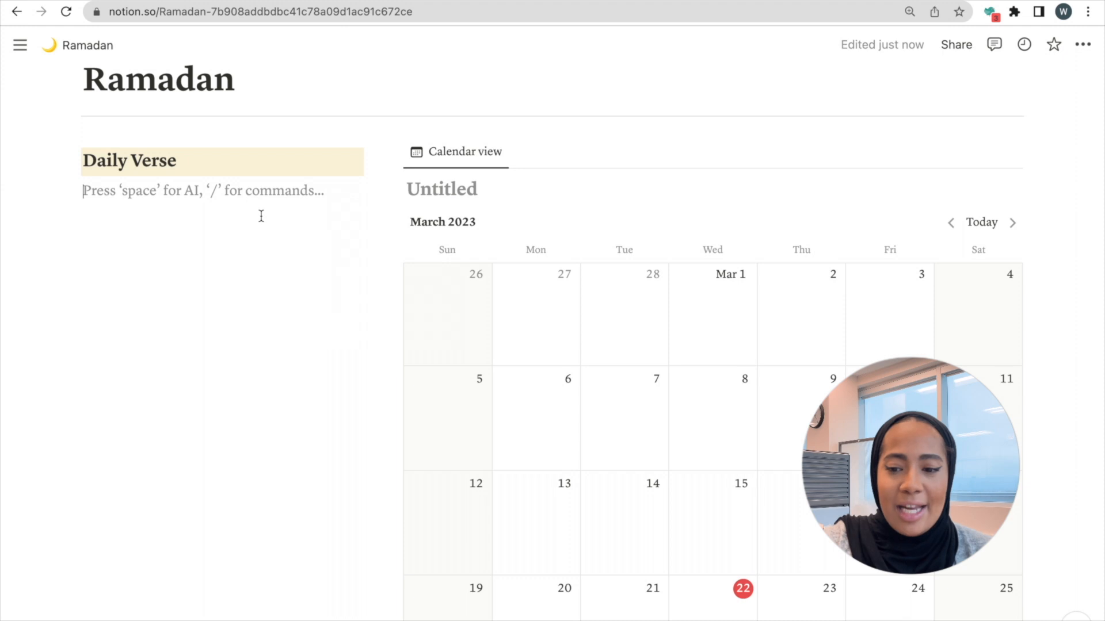
Step: Title the calendar database "Ramadan - 1444" and add an entry named "1st" on March 2, 2023
{"action": "left_click", "coordinate": [472, 194]}
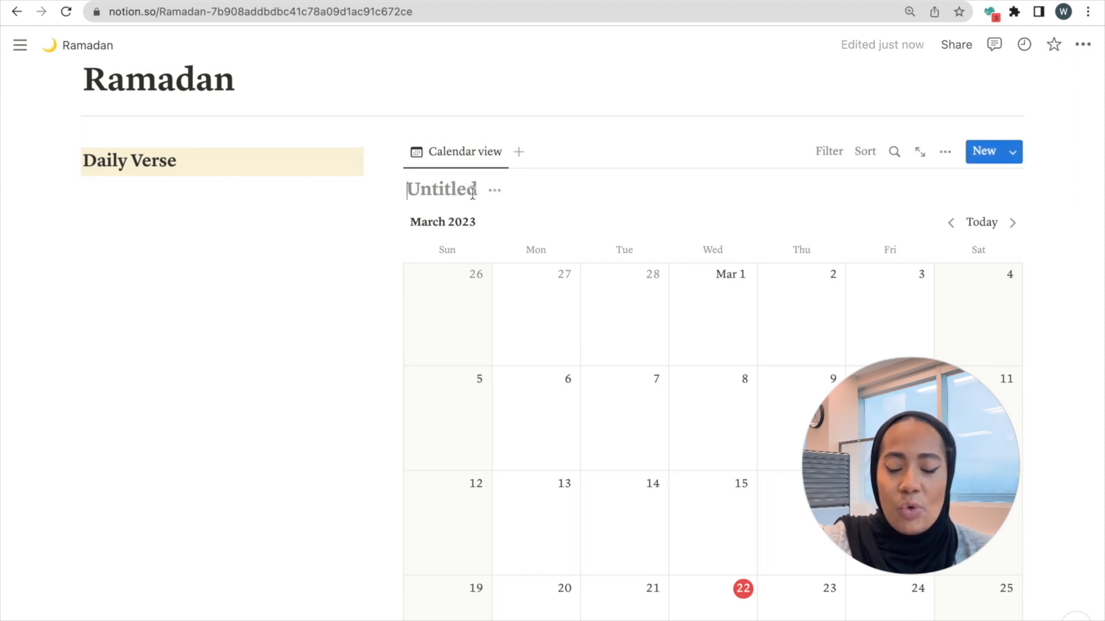
{"action": "type", "text": "Ramadan - 1444"}
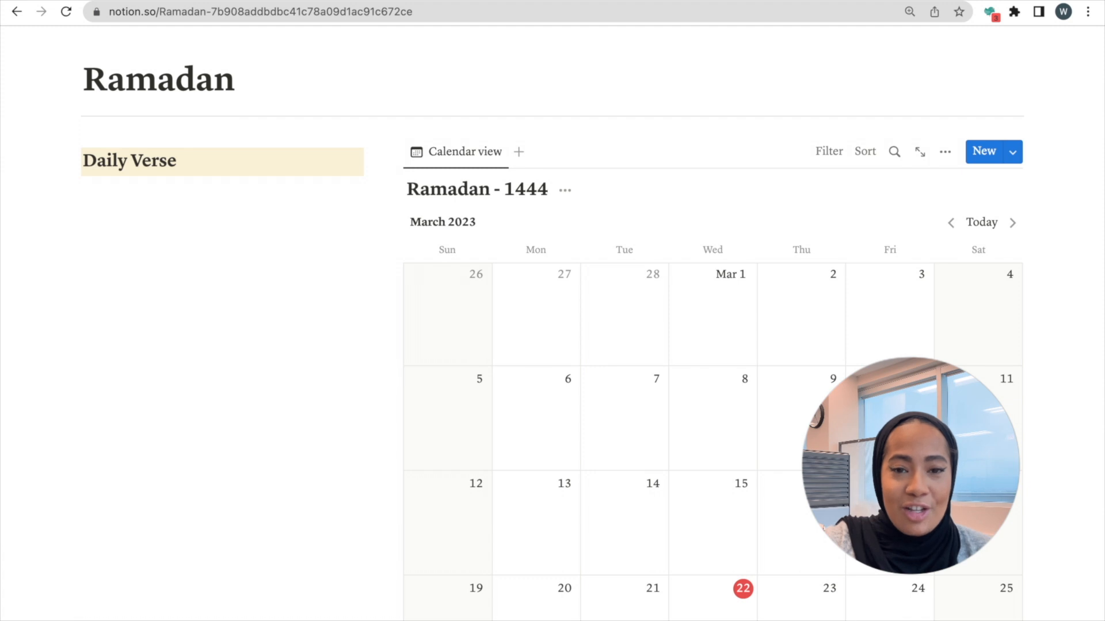
{"action": "left_click", "coordinate": [769, 275]}
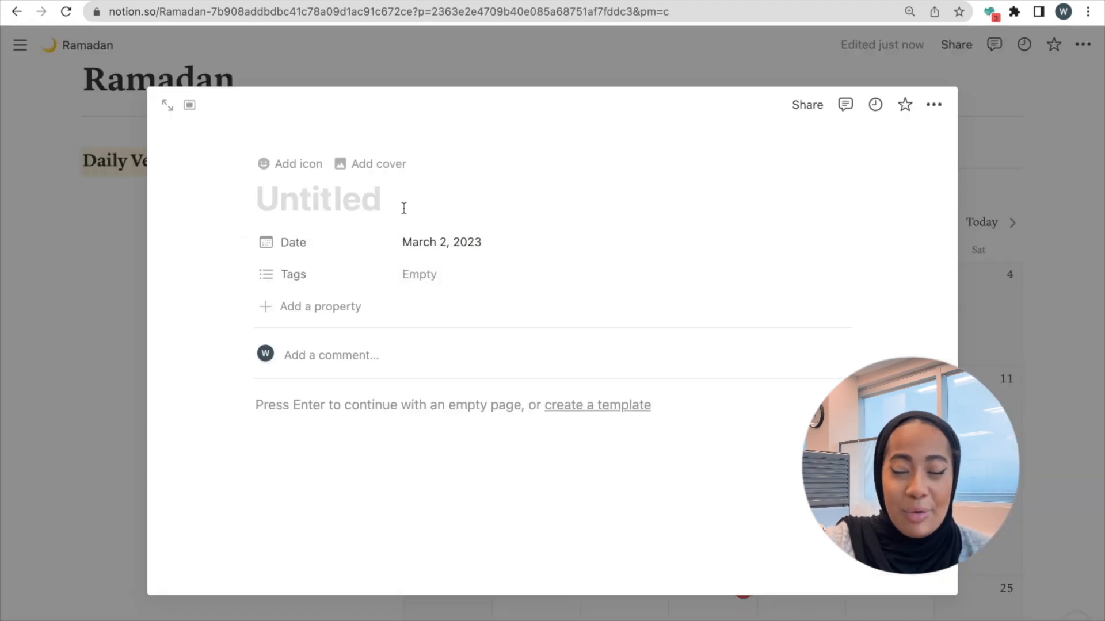
{"action": "type", "text": "1s"}
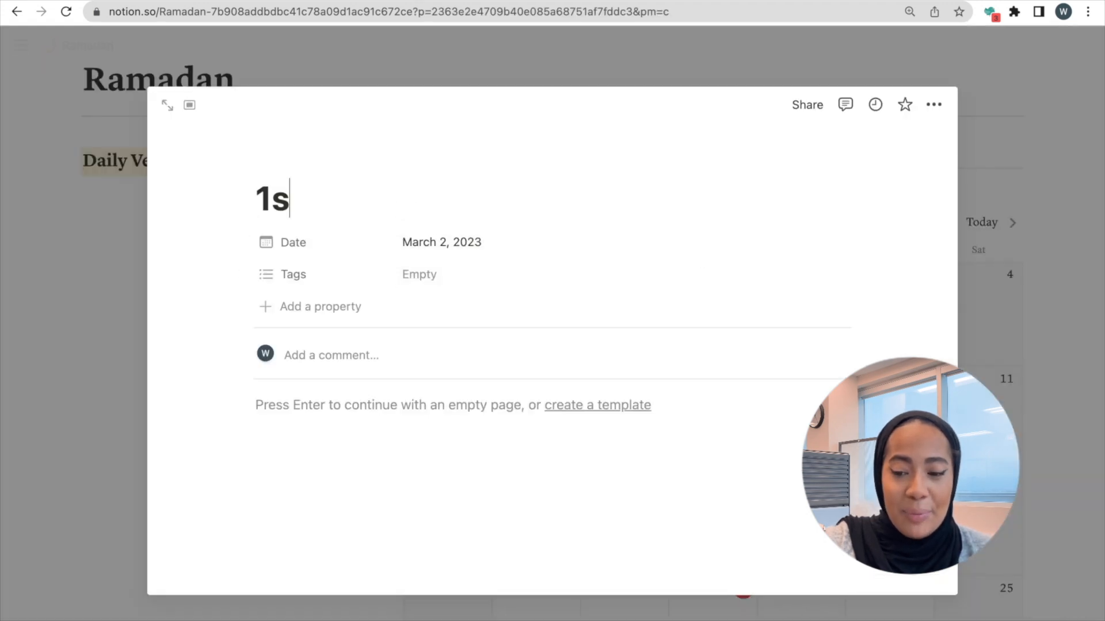
{"action": "type", "text": "t"}
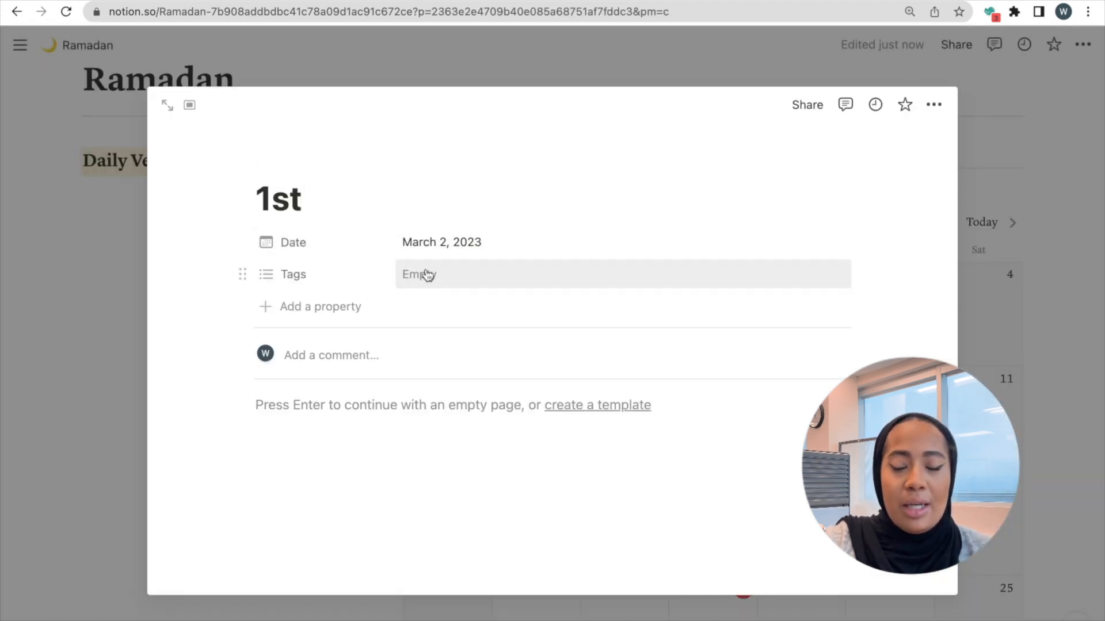
Step: Add a Select property named "Ramadan" to the 1st entry
{"action": "left_click", "coordinate": [319, 307]}
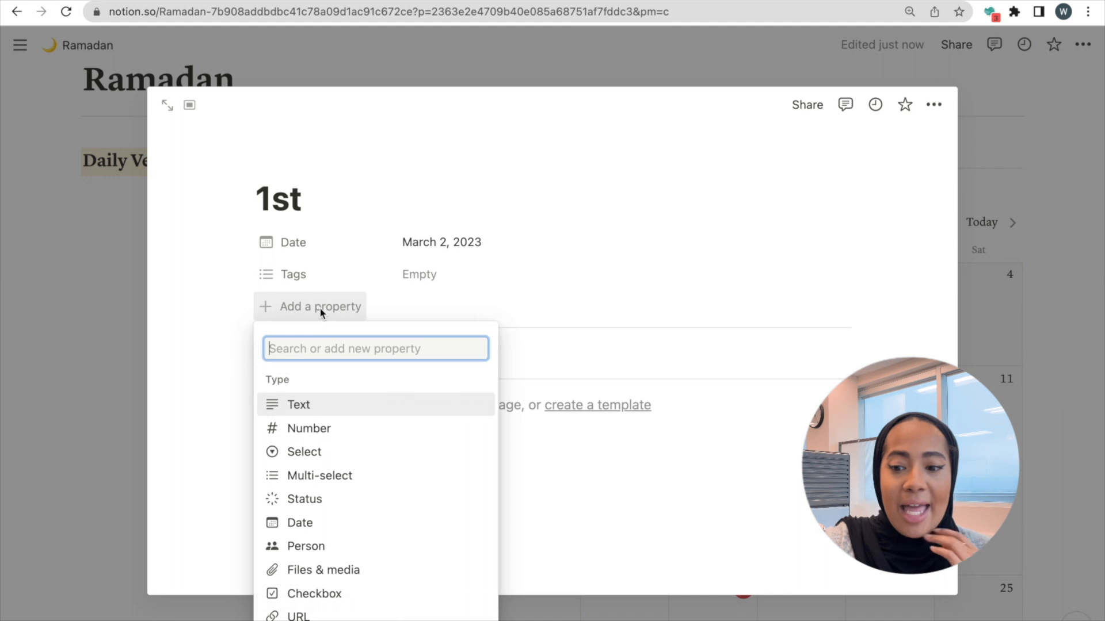
{"action": "left_click", "coordinate": [310, 463]}
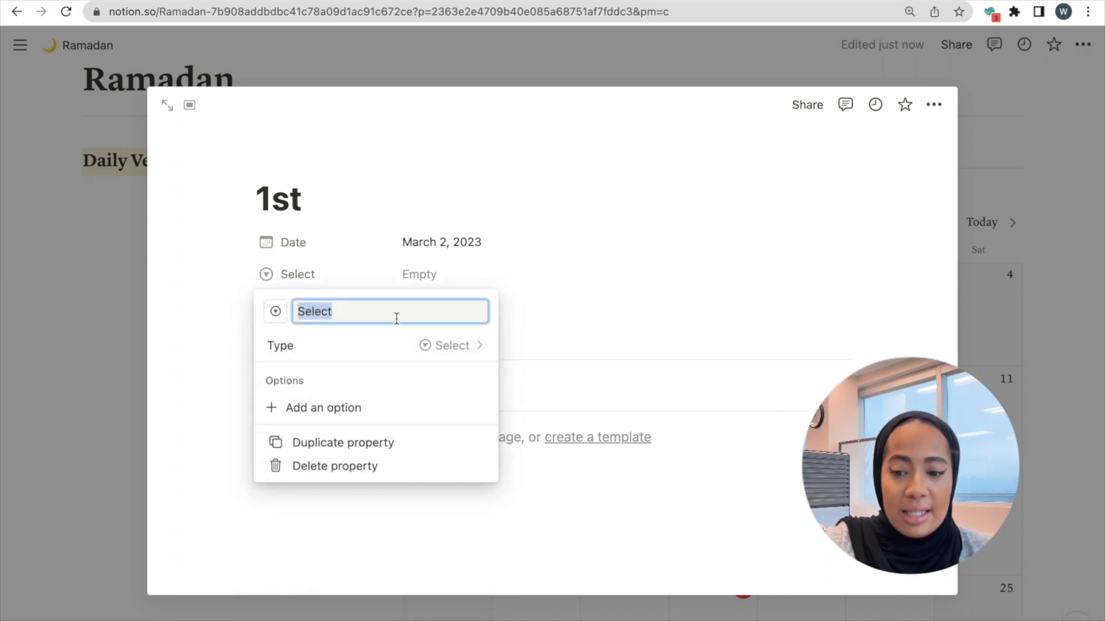
{"action": "type", "text": "Ramadan"}
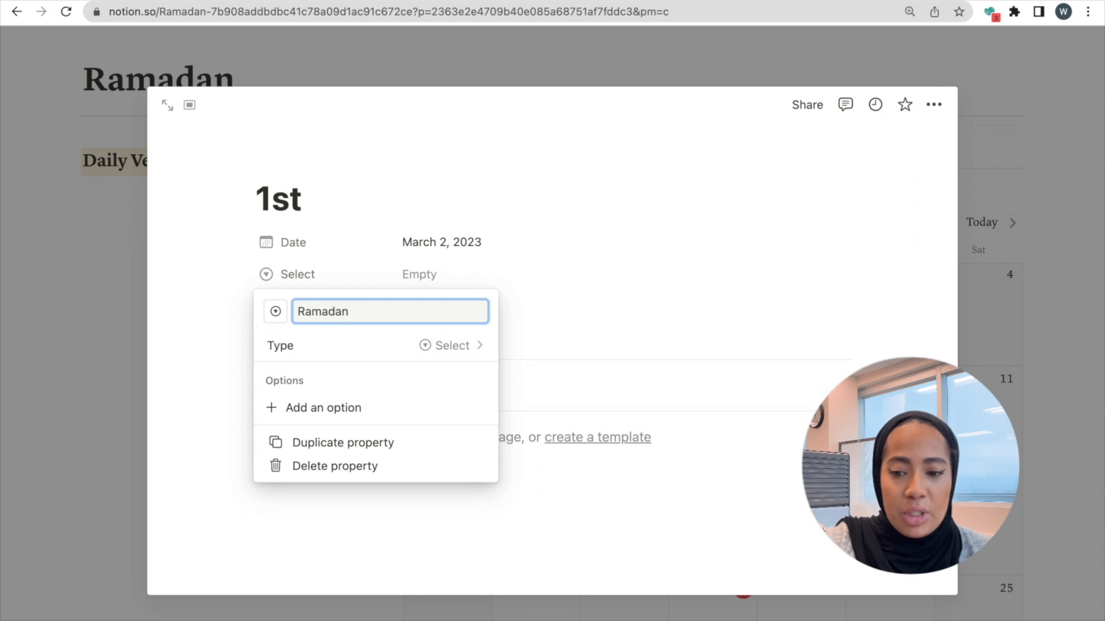
{"action": "left_click", "coordinate": [515, 344]}
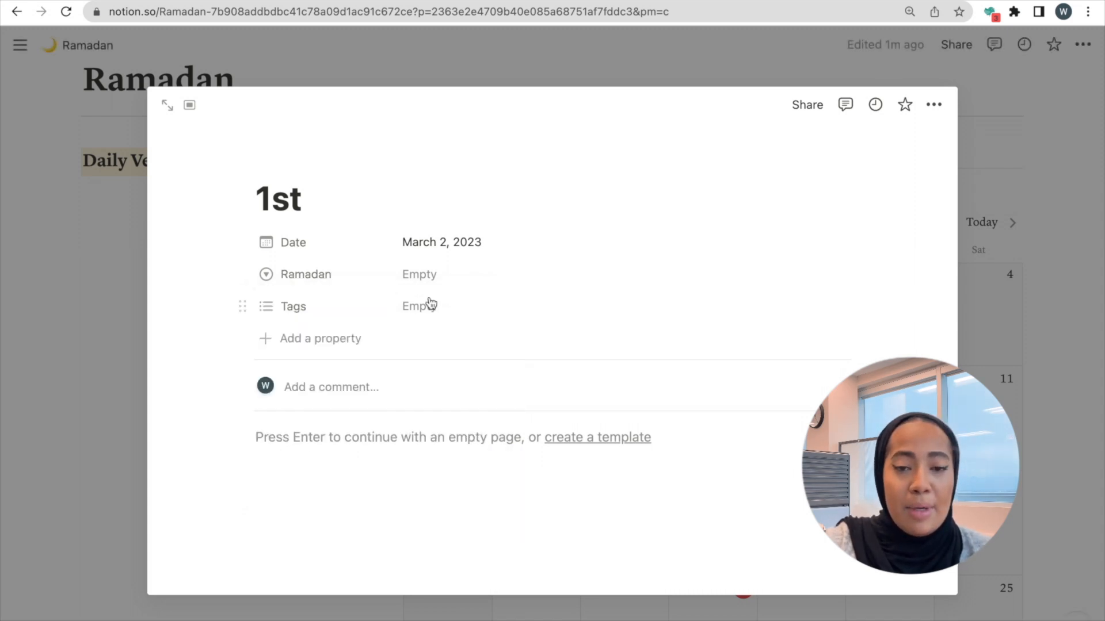
Step: Create the option "Ramadan" in the entry's Ramadan property and assign it to the 1st entry
{"action": "left_click", "coordinate": [440, 276]}
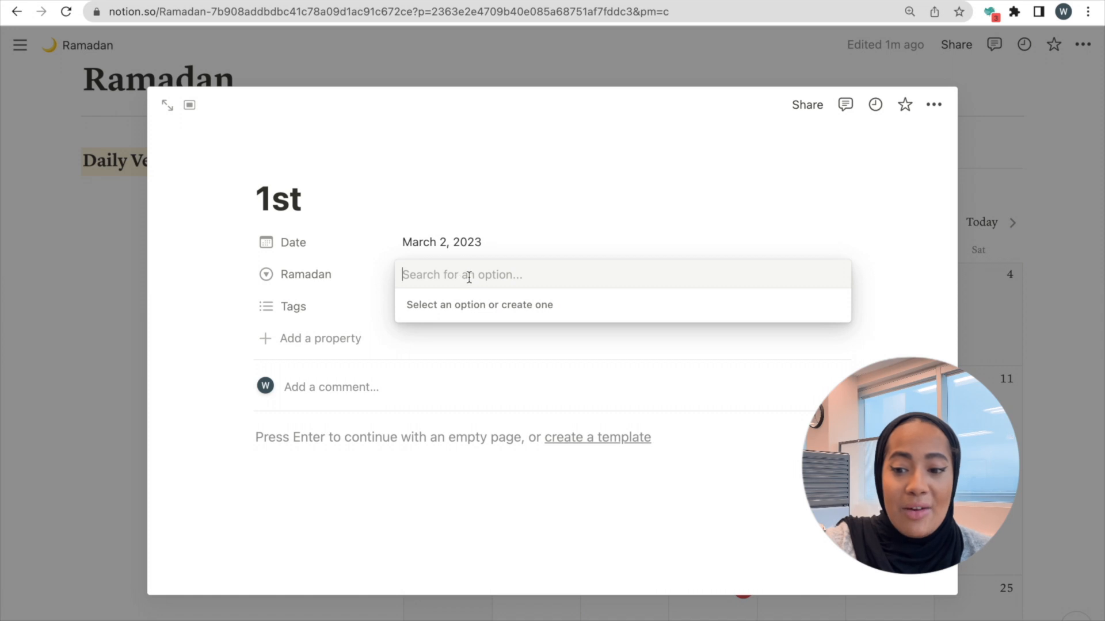
{"action": "type", "text": "R"}
{"action": "key", "text": "BackSpace"}
{"action": "type", "text": "Ramadan"}
{"action": "key", "text": "Return"}
{"action": "left_click", "coordinate": [464, 281]}
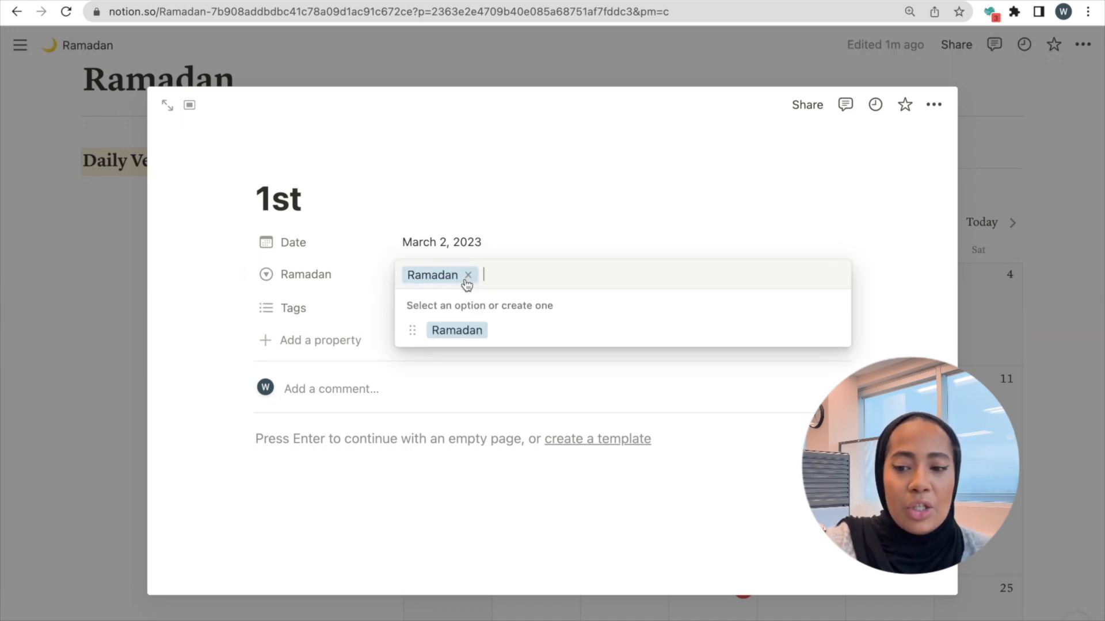
Step: Change the colour of the Ramadan select option to yellow
{"action": "left_click", "coordinate": [475, 326]}
{"action": "left_click", "coordinate": [458, 285]}
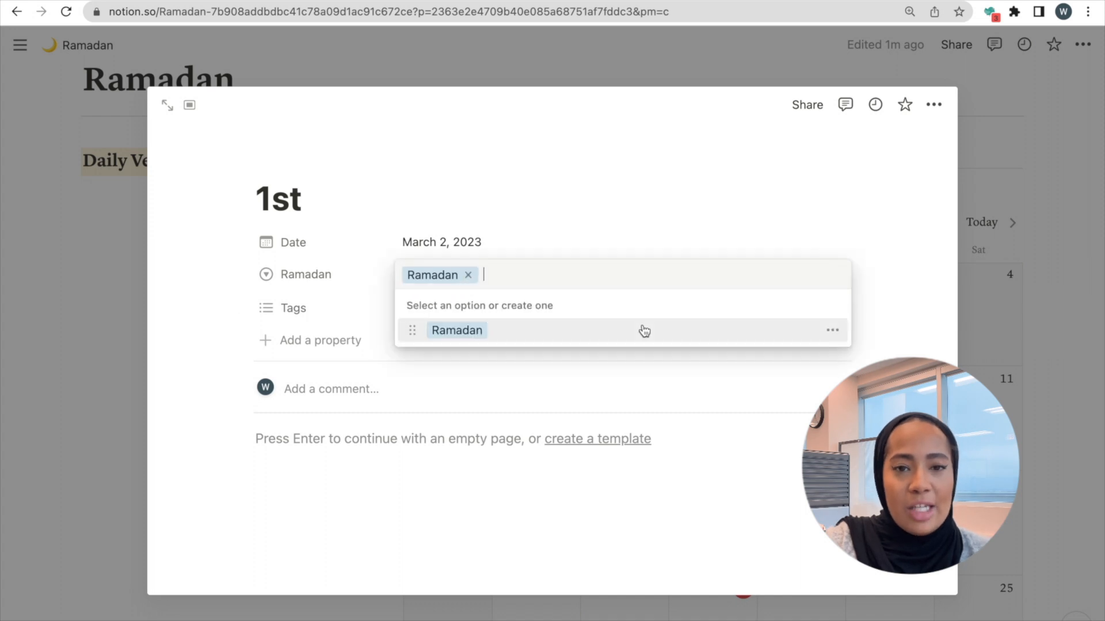
{"action": "left_click", "coordinate": [832, 329]}
{"action": "left_click", "coordinate": [800, 512]}
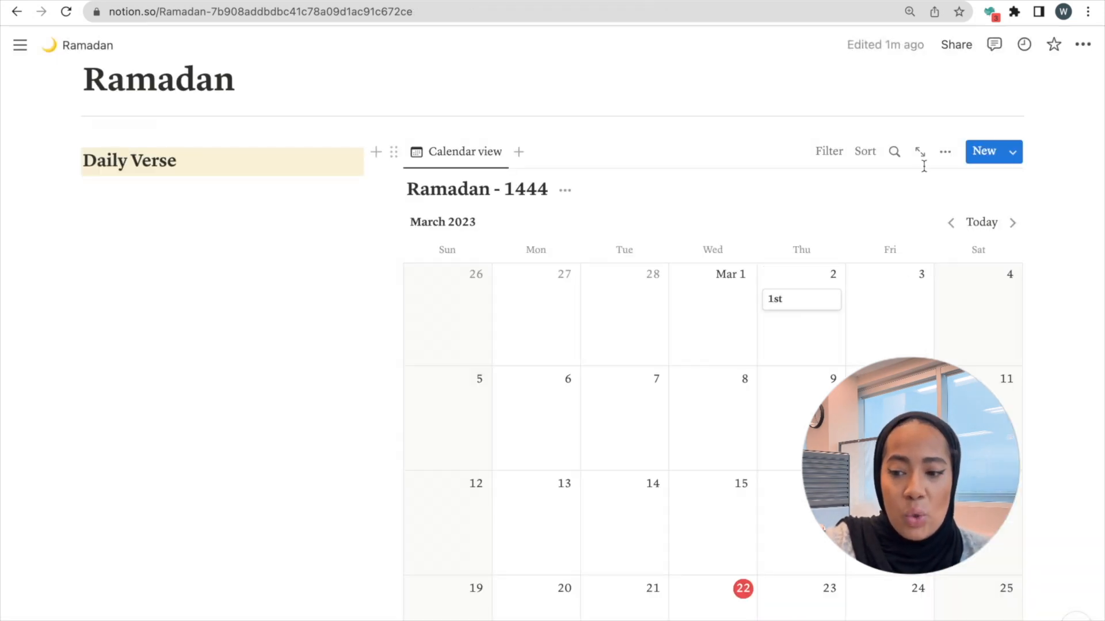
Step: Show the Ramadan property on the entries in the calendar view
{"action": "left_click", "coordinate": [944, 160]}
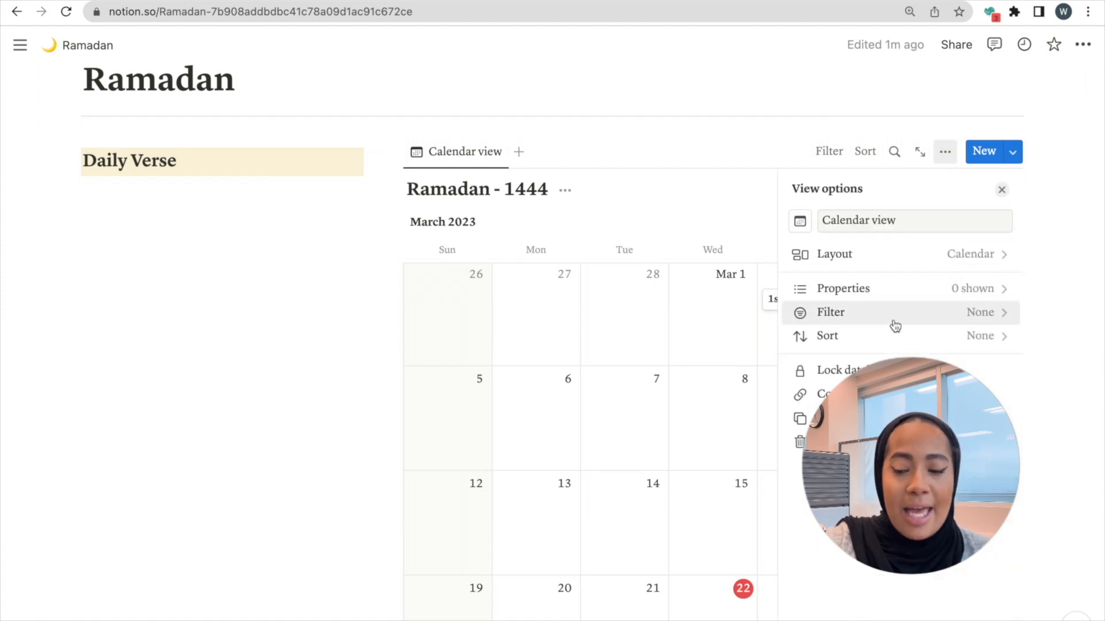
{"action": "left_click", "coordinate": [904, 293]}
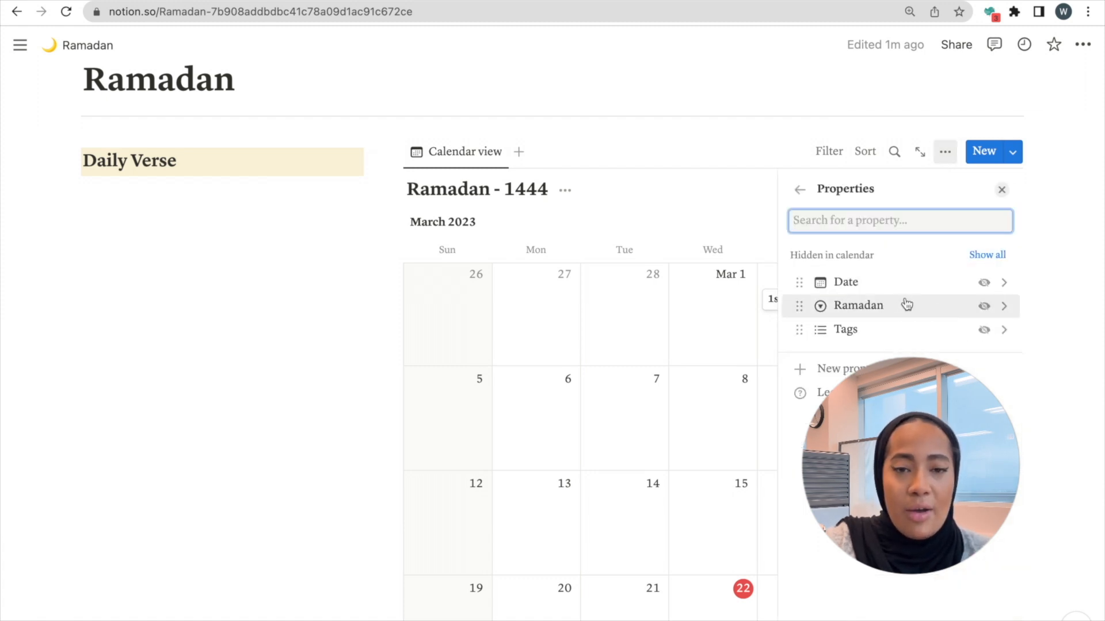
{"action": "left_click", "coordinate": [984, 307]}
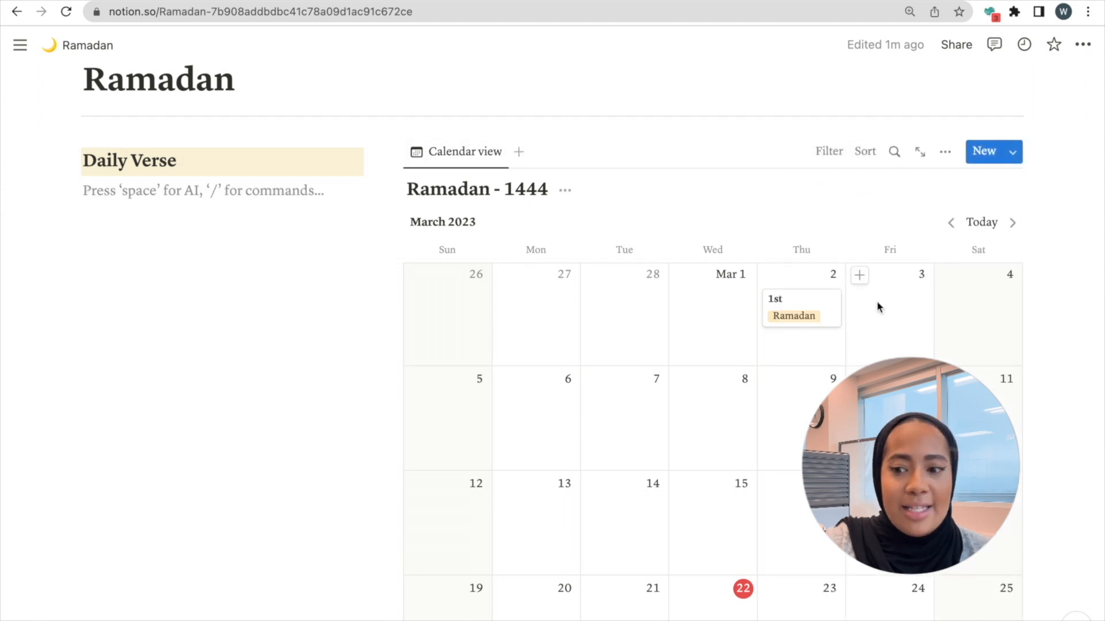
Step: Add a calendar entry named "1st" on March 23, 2023 and assign it the Ramadan option
{"action": "scroll", "coordinate": [875, 306], "scroll_direction": "down", "scroll_amount": 3}
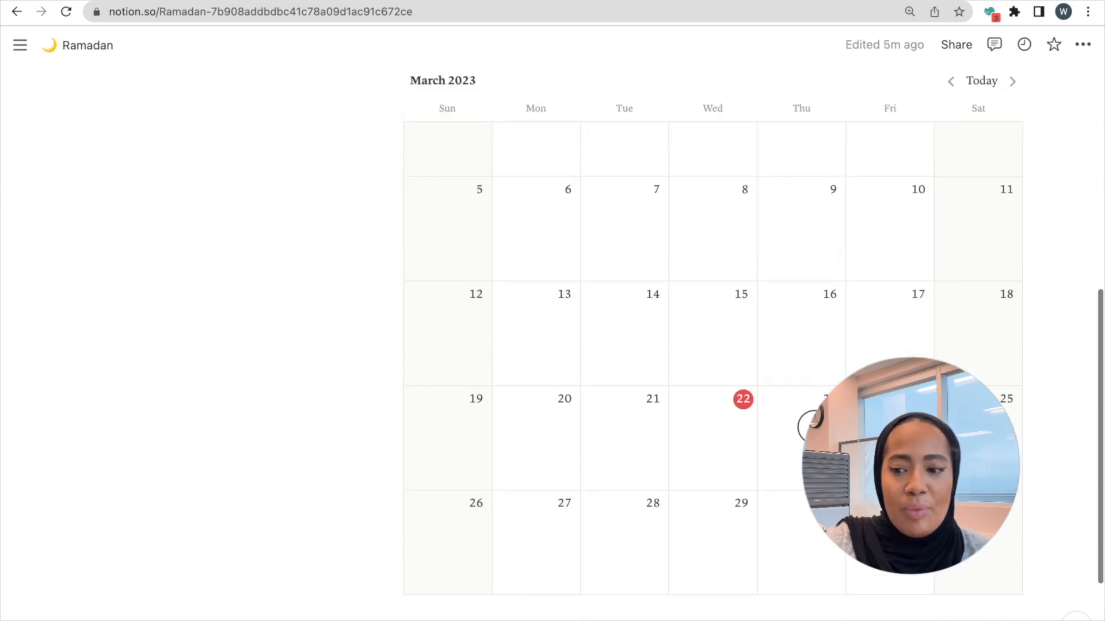
{"action": "left_click", "coordinate": [809, 424]}
{"action": "type", "text": "1st"}
{"action": "left_click", "coordinate": [662, 274]}
{"action": "left_click", "coordinate": [817, 329]}
{"action": "left_click", "coordinate": [978, 328]}
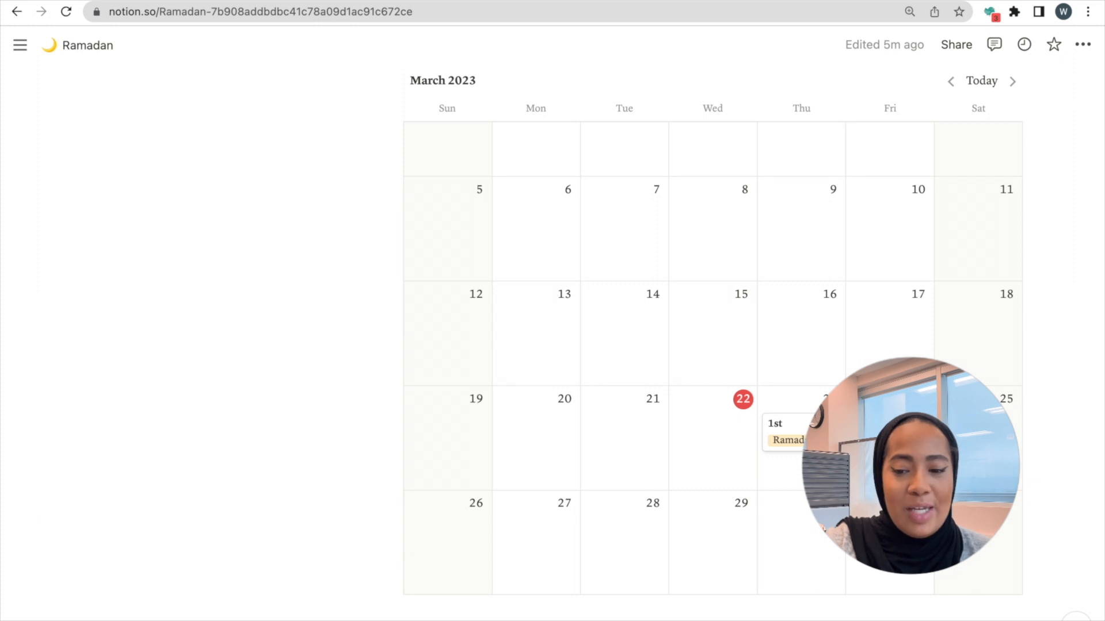
Step: Add a calendar entry named "2nd" on March 24, 2023 with the Ramadan option
{"action": "left_click", "coordinate": [857, 402]}
{"action": "type", "text": "2nd"}
{"action": "left_click", "coordinate": [469, 274]}
{"action": "left_click", "coordinate": [472, 328]}
{"action": "left_click", "coordinate": [1020, 360]}
Step: Add a calendar entry named "3rd" on March 25, 2023 with the Ramadan option
{"action": "left_click", "coordinate": [945, 401]}
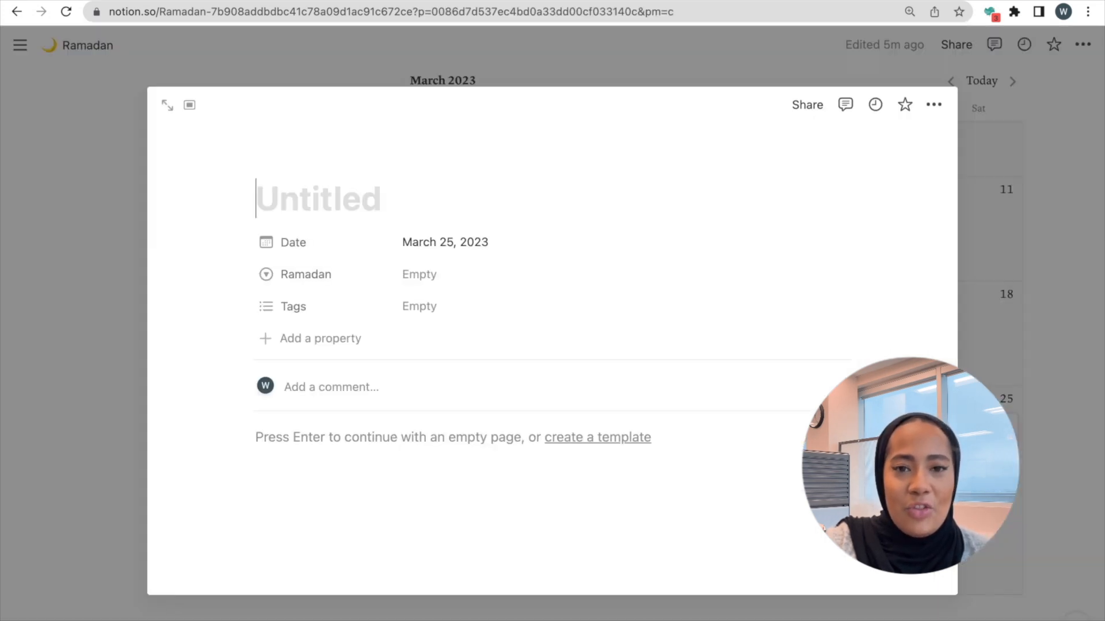
{"action": "type", "text": "3rd"}
{"action": "left_click", "coordinate": [419, 274]}
{"action": "left_click", "coordinate": [455, 326]}
{"action": "left_click", "coordinate": [955, 316]}
Step: Add a calendar entry named "4th" on March 26, 2023 with the Ramadan option
{"action": "left_click", "coordinate": [464, 498]}
{"action": "type", "text": "4th"}
{"action": "left_click", "coordinate": [404, 277]}
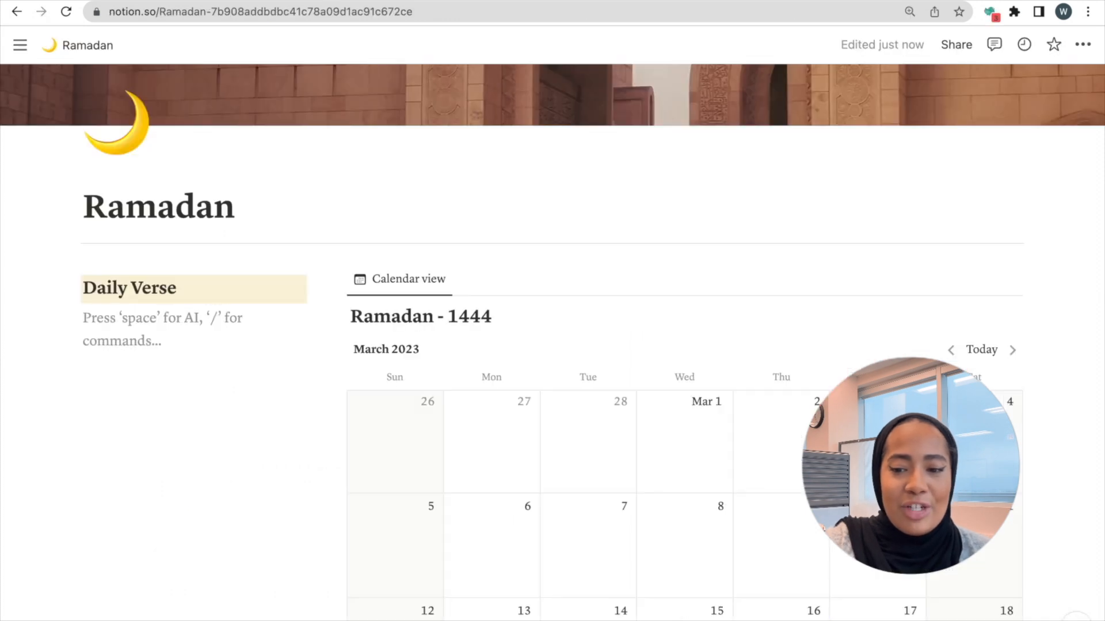
Step: Search Google for "the noble" Quran in a new browser tab and open Surah Al-Fatihah on Quran.com
{"action": "key", "text": "ctrl+t"}
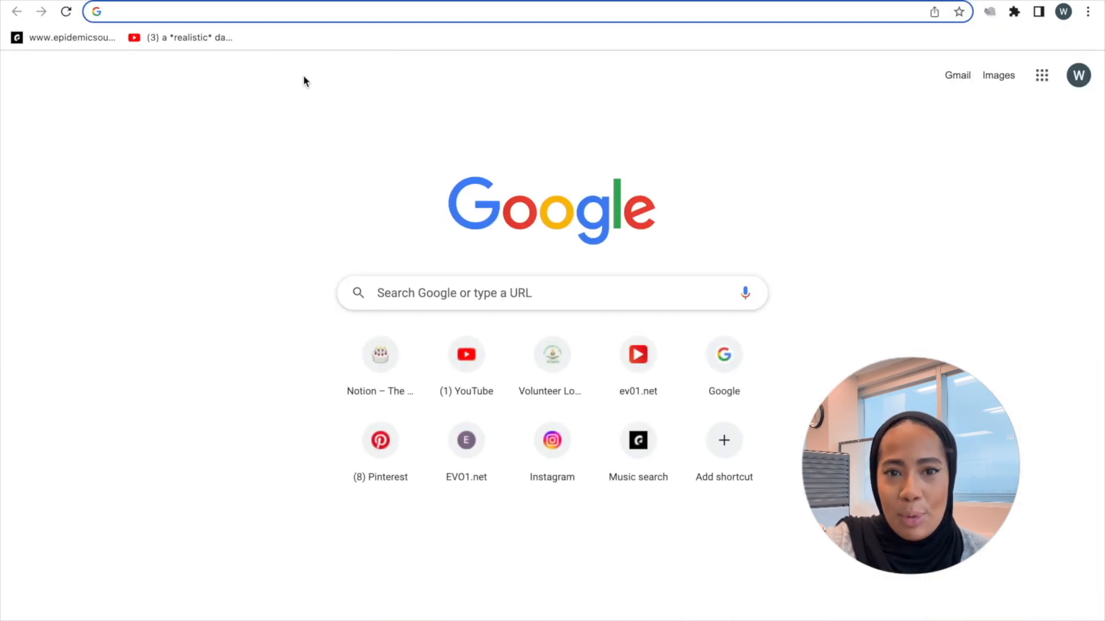
{"action": "left_click", "coordinate": [403, 293]}
{"action": "type", "text": "the no"}
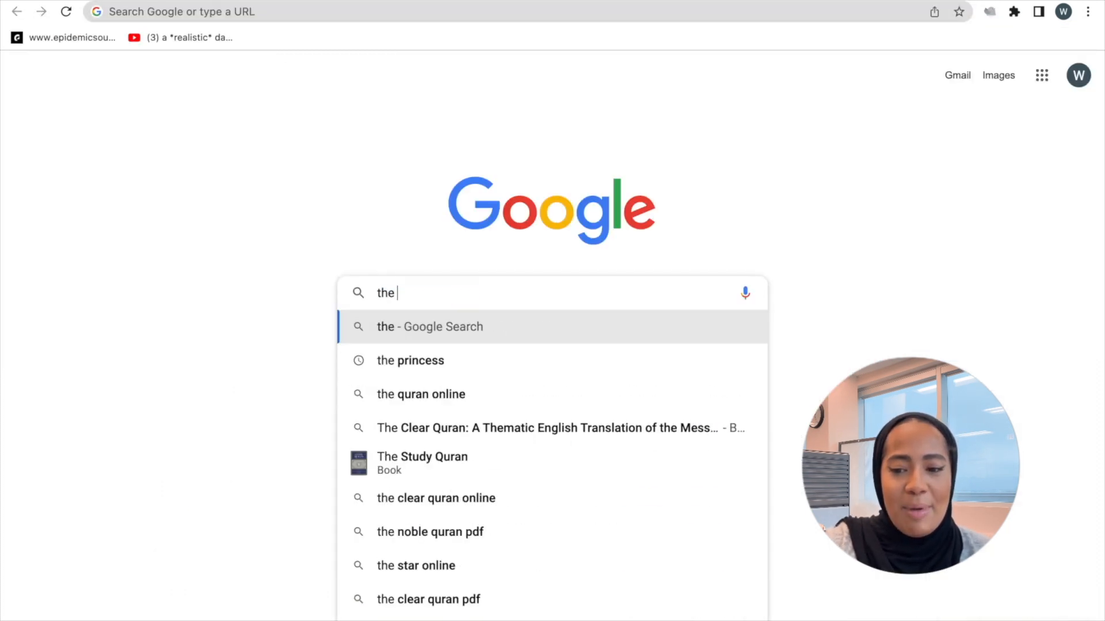
{"action": "type", "text": "ble"}
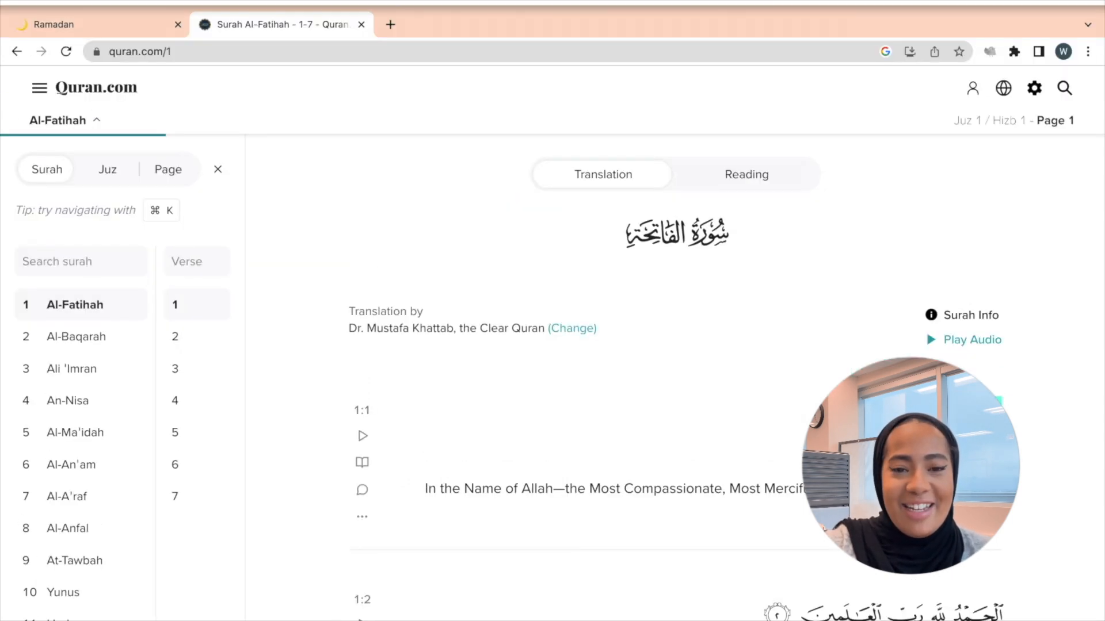
Step: Switch back to the Notion page, add the verse "بسم الله الرحمن الرحيم" under Daily Verse and colour its text yellow
{"action": "left_click", "coordinate": [138, 24]}
{"action": "type", "text": "بسم الله الرحمن الرحيم"}
{"action": "left_click", "coordinate": [71, 318]}
{"action": "mouse_move", "coordinate": [132, 426]}
{"action": "left_click", "coordinate": [358, 403]}
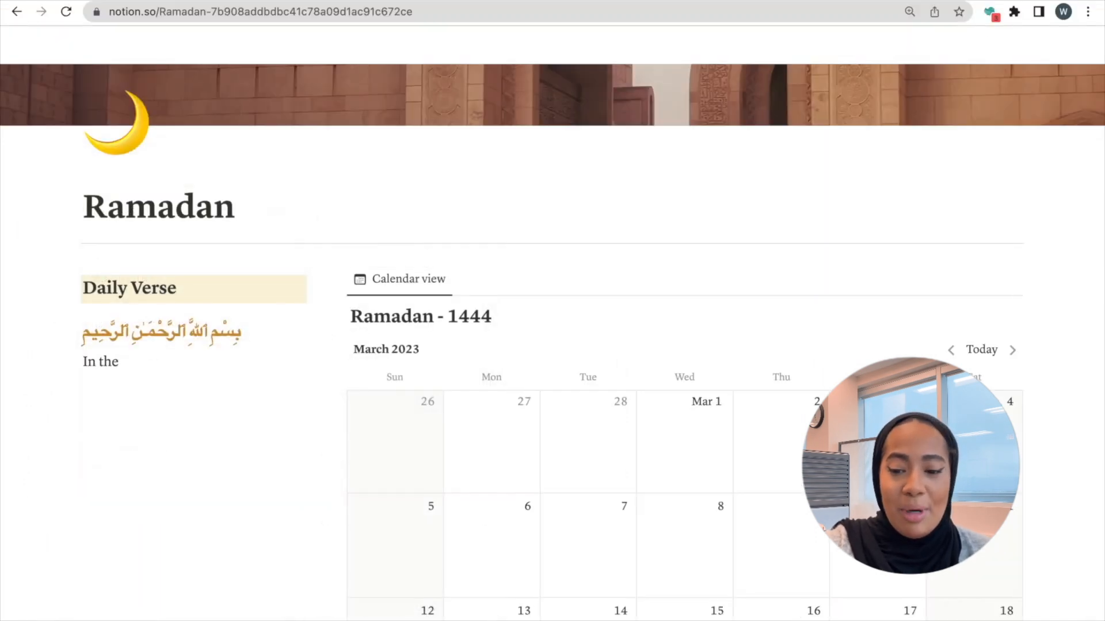
Step: Write the translation "In the name of Allah, the all-beneficent, the all - merciful." as a quote below the verse, and start an empty line
{"action": "type", "text": "of Allah, the all-beneficent, the all"}
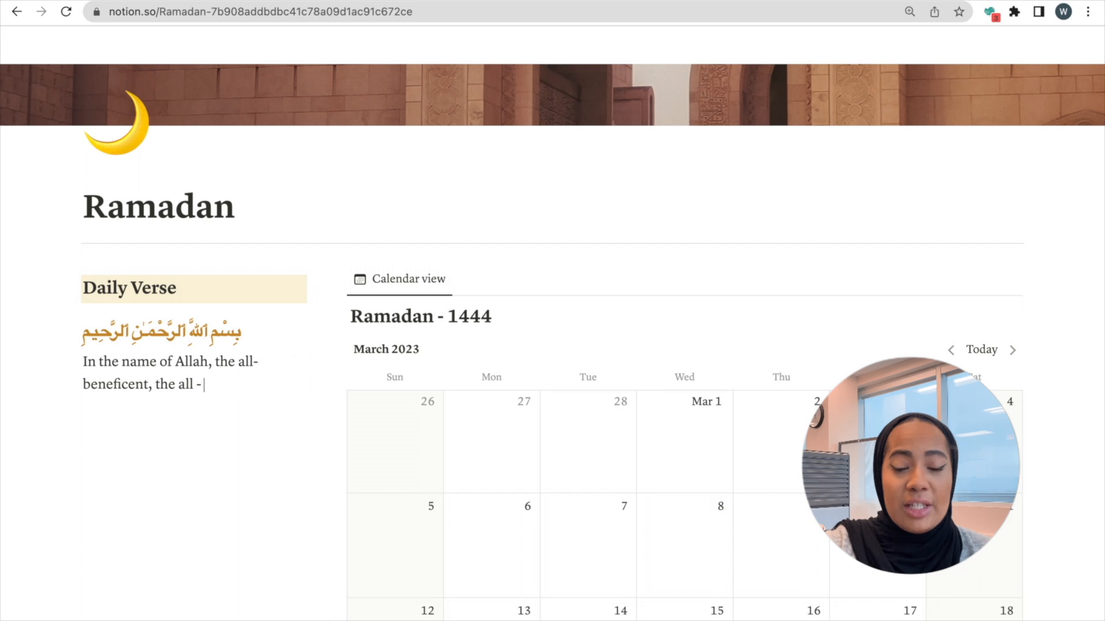
{"action": "type", "text": "-"}
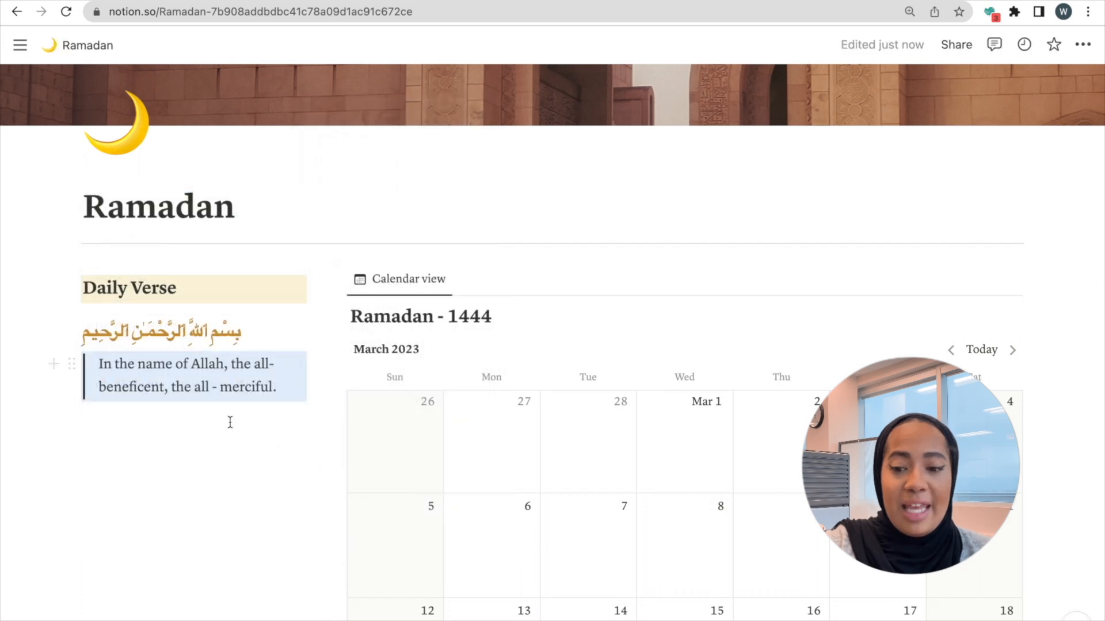
{"action": "left_click", "coordinate": [229, 422]}
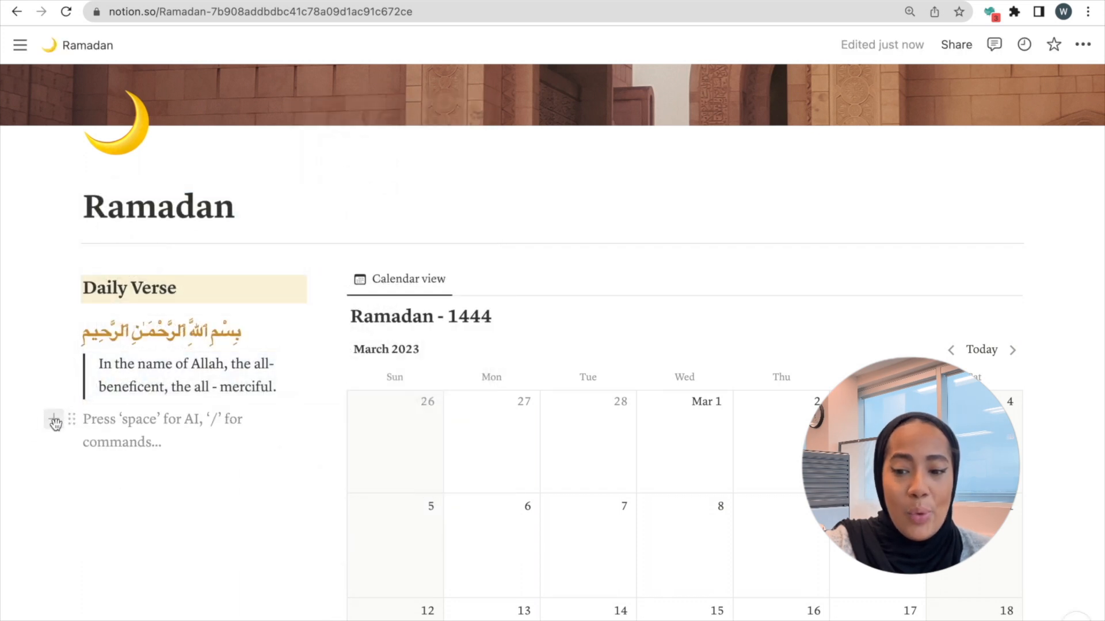
Step: Add a Heading 3 block titled "Goals" below the verse translation
{"action": "left_click", "coordinate": [54, 422]}
{"action": "scroll", "coordinate": [210, 348], "scroll_direction": "down", "scroll_amount": 4}
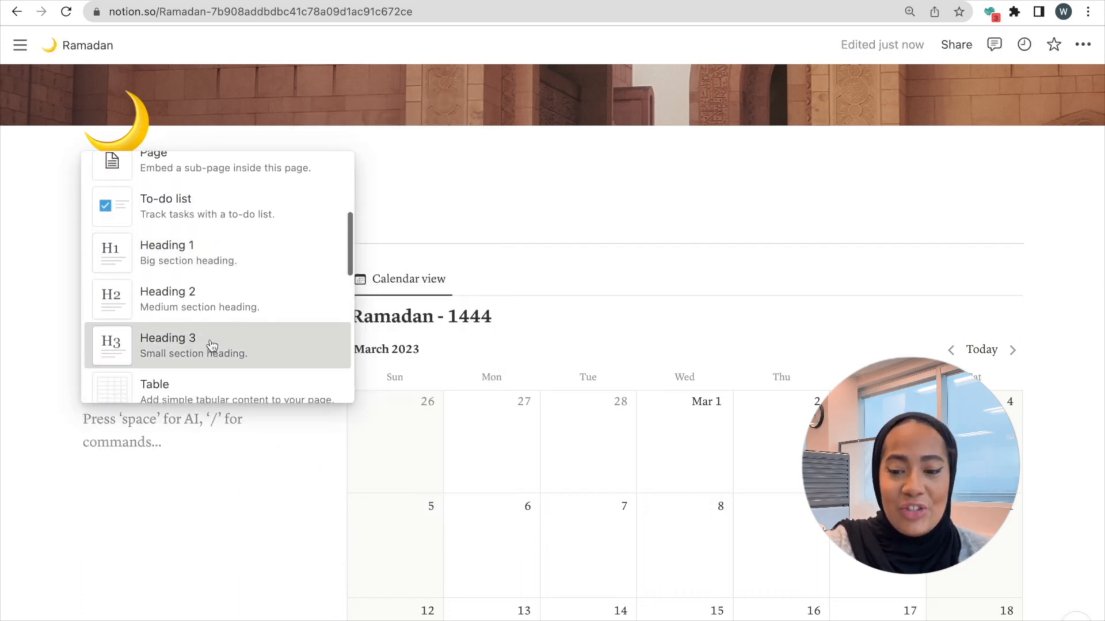
{"action": "left_click", "coordinate": [212, 345]}
{"action": "type", "text": "Goals"}
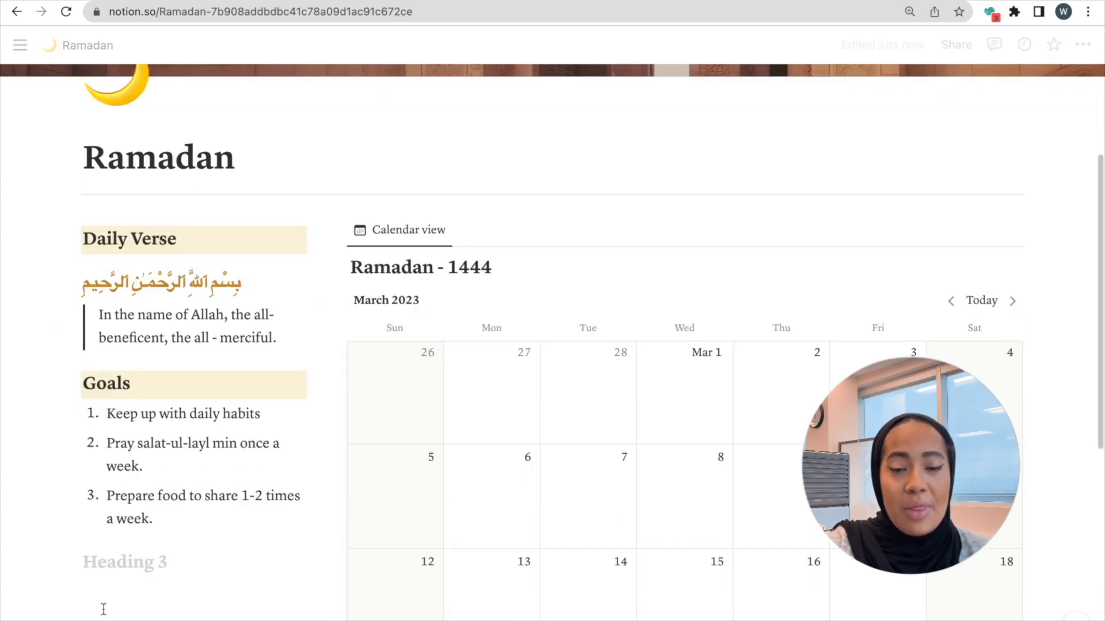
Step: Title the heading below the goals "Quran Tracker" and add the lines "Surah:", "Ayah:" and "Page:" under it
{"action": "type", "text": "Quran T"}
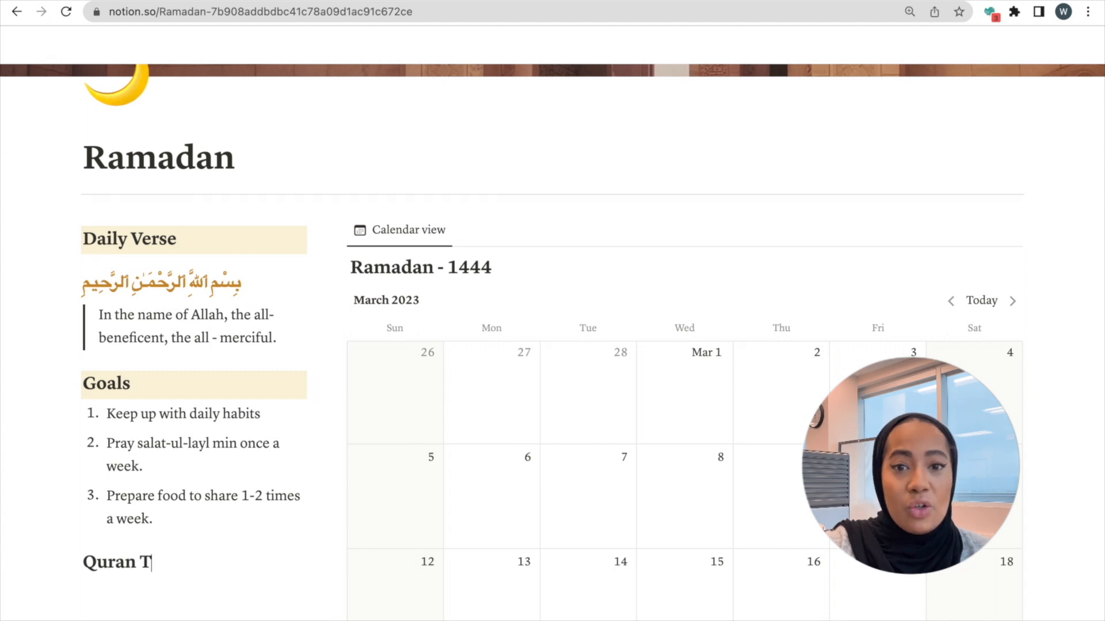
{"action": "type", "text": "racker"}
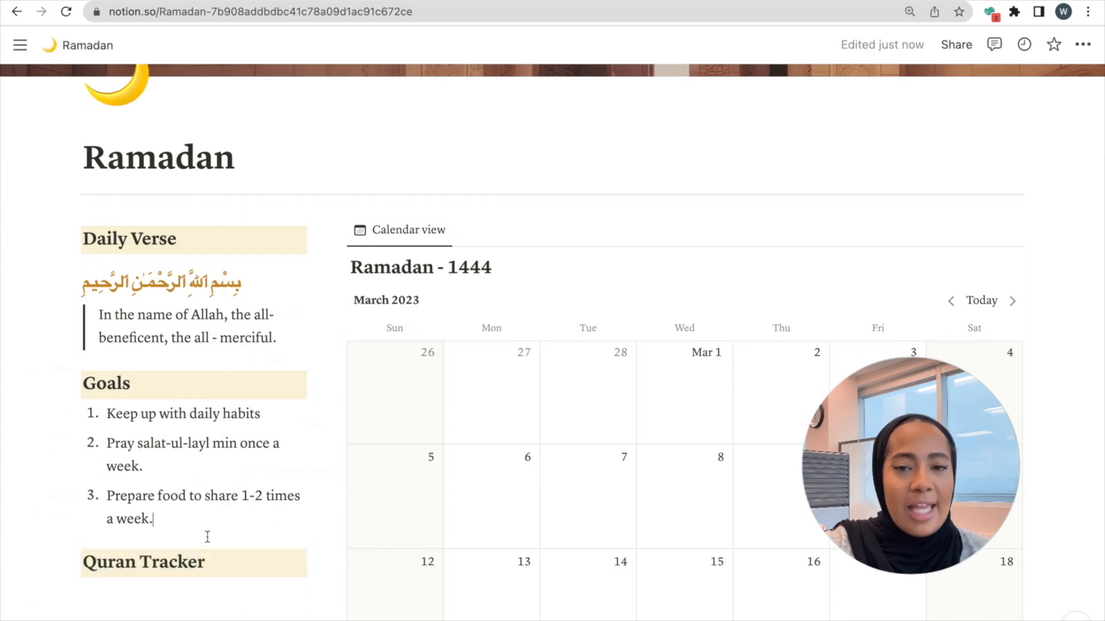
{"action": "key", "text": "Return"}
{"action": "type", "text": "Sur"}
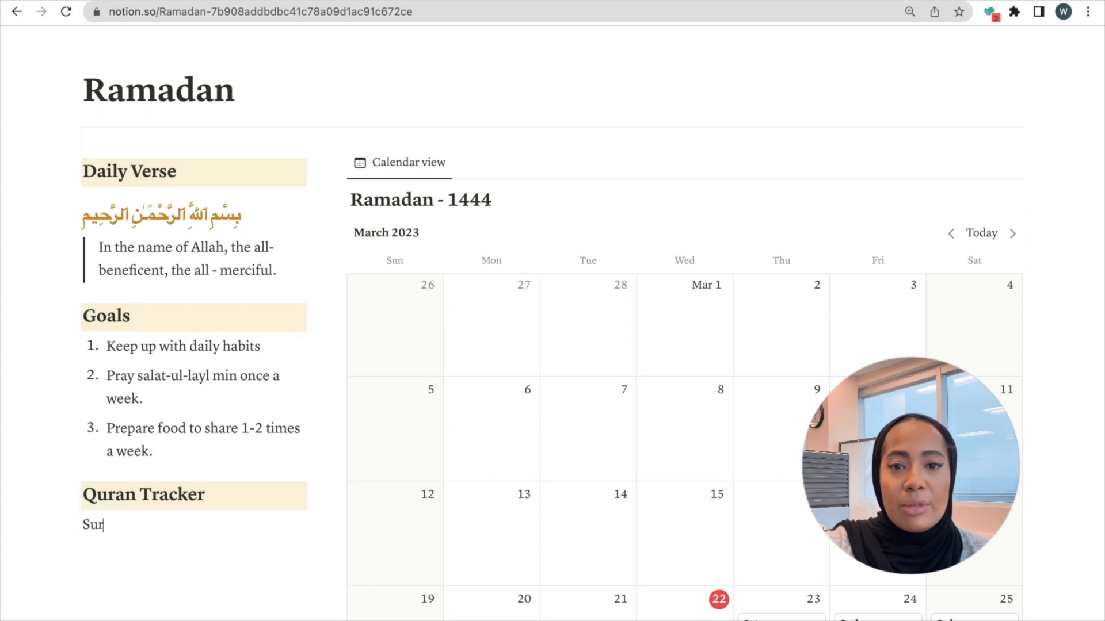
{"action": "type", "text": "ah:"}
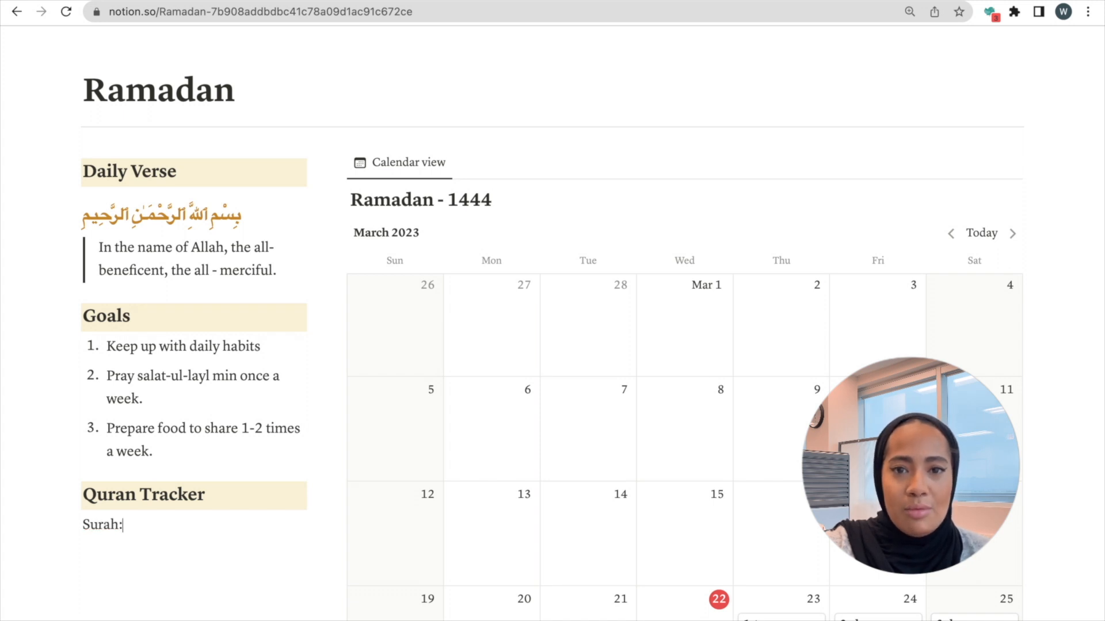
{"action": "key", "text": "Return"}
{"action": "type", "text": "Ayah:"}
{"action": "key", "text": "Return"}
{"action": "type", "text": "Page:"}
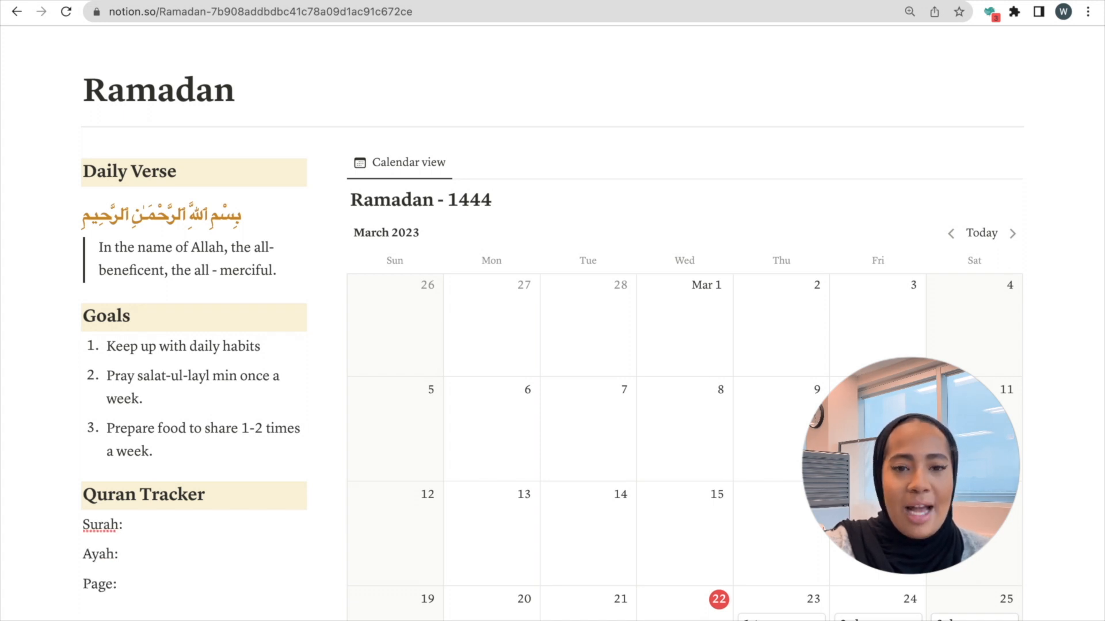
Step: Add a Heading 3 titled "Links" below the Quran Tracker lines and give it a yellow background
{"action": "key", "text": "Return"}
{"action": "type", "text": "### L"}
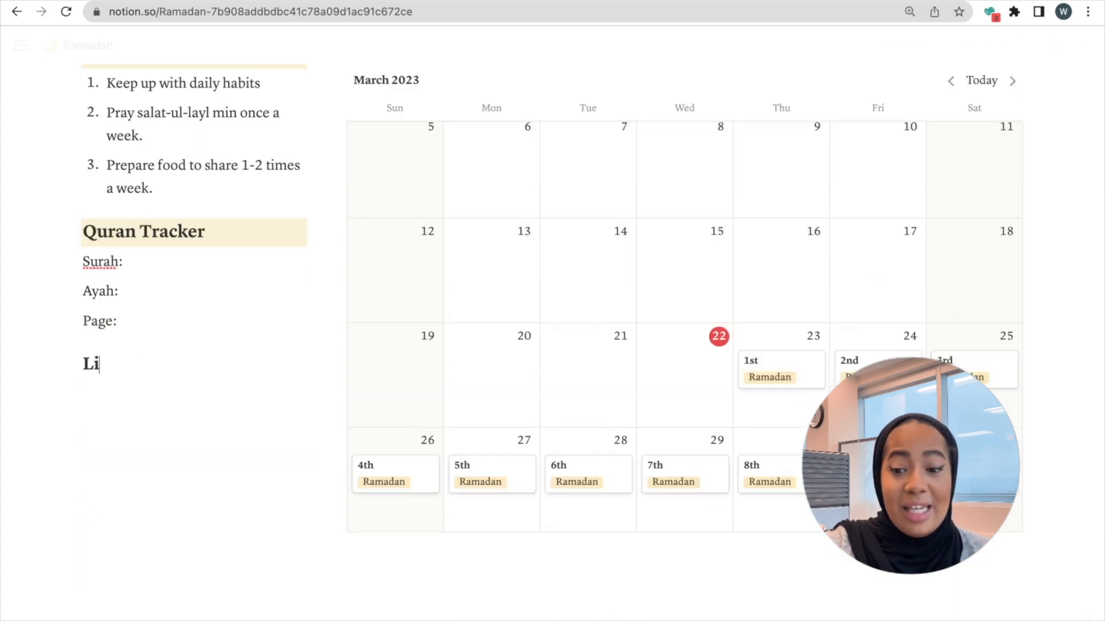
{"action": "left_click", "coordinate": [71, 364]}
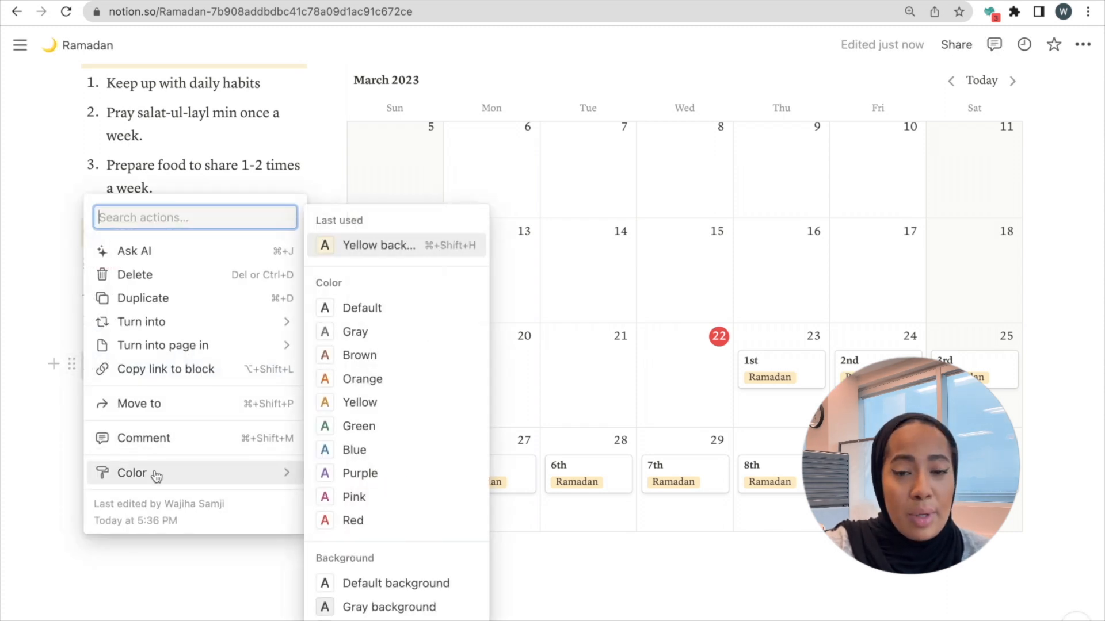
{"action": "mouse_move", "coordinate": [290, 470]}
{"action": "scroll", "coordinate": [333, 540], "scroll_direction": "down", "scroll_amount": 4}
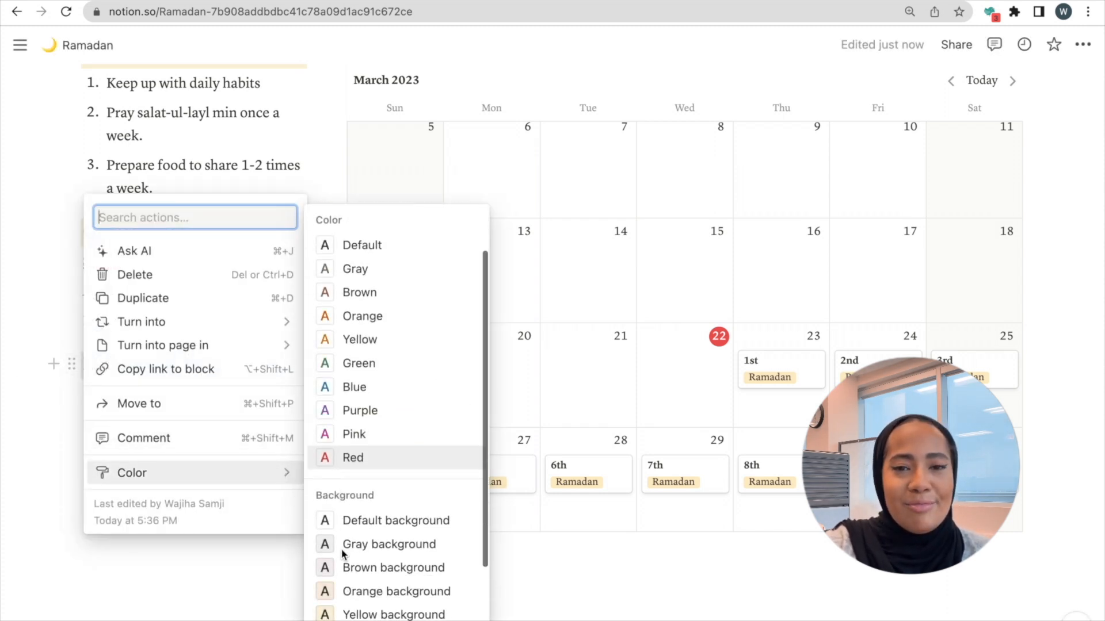
{"action": "left_click", "coordinate": [348, 563]}
Step: Title the empty Heading 3 below the calendar "MEAL PLAN" and give it a yellow background
{"action": "scroll", "coordinate": [173, 432], "scroll_direction": "down", "scroll_amount": 2}
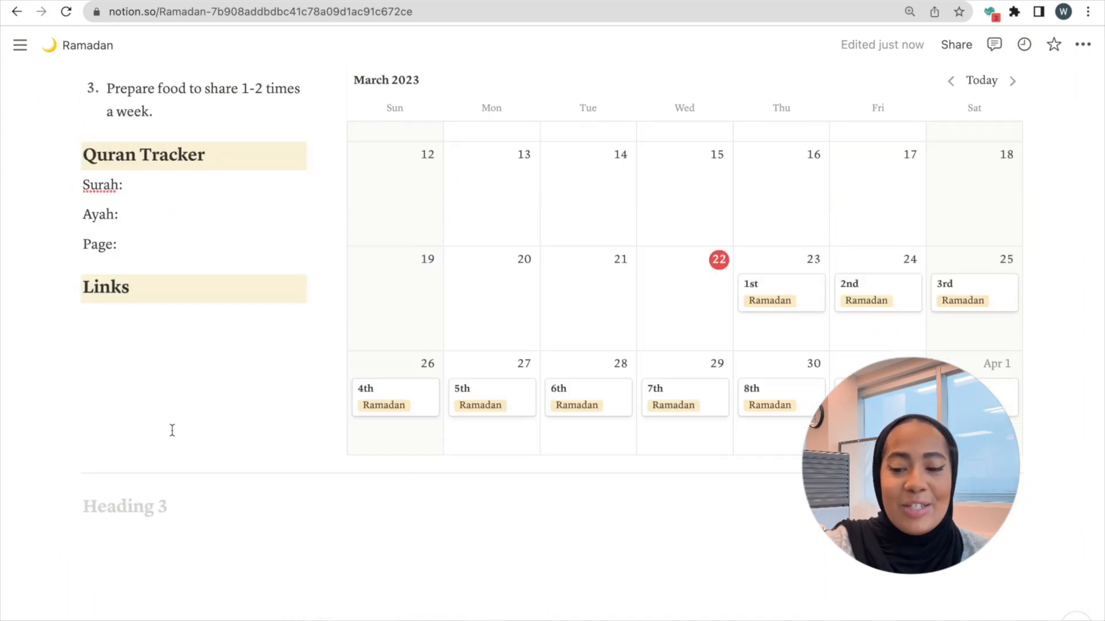
{"action": "left_click", "coordinate": [103, 507]}
{"action": "type", "text": "M"}
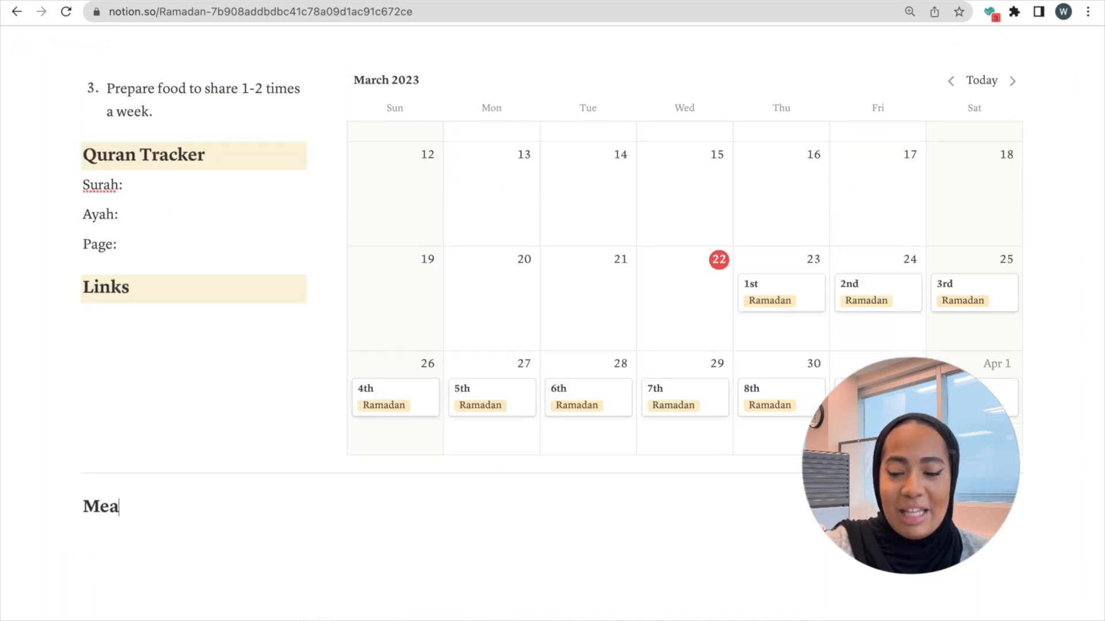
{"action": "type", "text": "EAL PLAN"}
{"action": "key", "text": "super+slash"}
{"action": "mouse_move", "coordinate": [99, 587]}
{"action": "scroll", "coordinate": [296, 578], "scroll_direction": "down", "scroll_amount": 4}
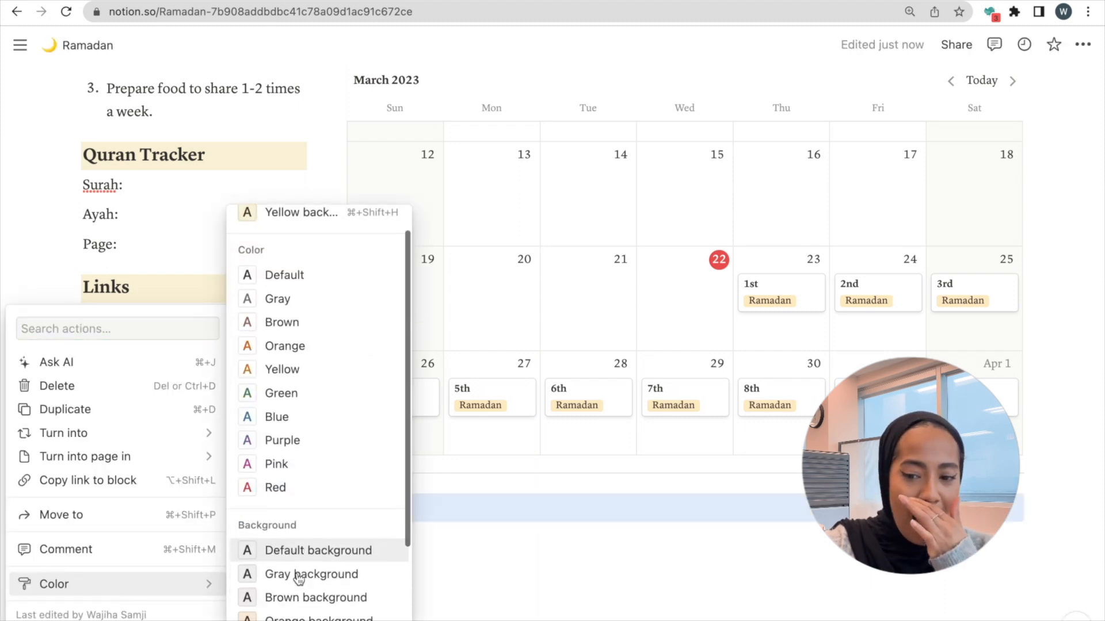
{"action": "left_click", "coordinate": [285, 529]}
Step: Insert a gallery view below the MEAL PLAN heading and create a new database for it
{"action": "left_click", "coordinate": [56, 536]}
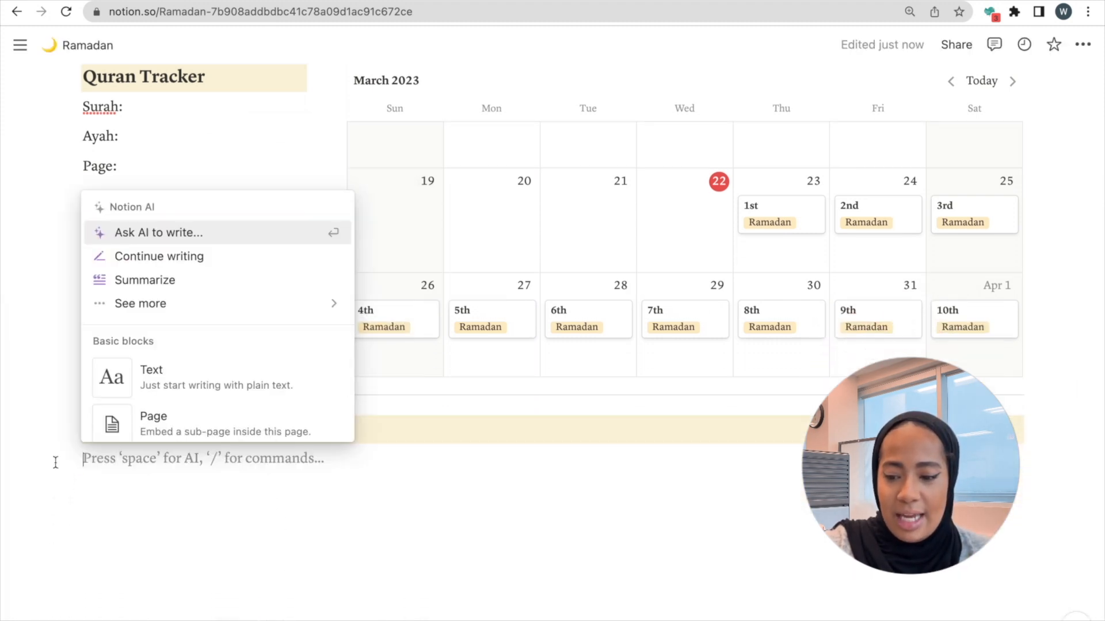
{"action": "scroll", "coordinate": [171, 311], "scroll_direction": "down", "scroll_amount": 10}
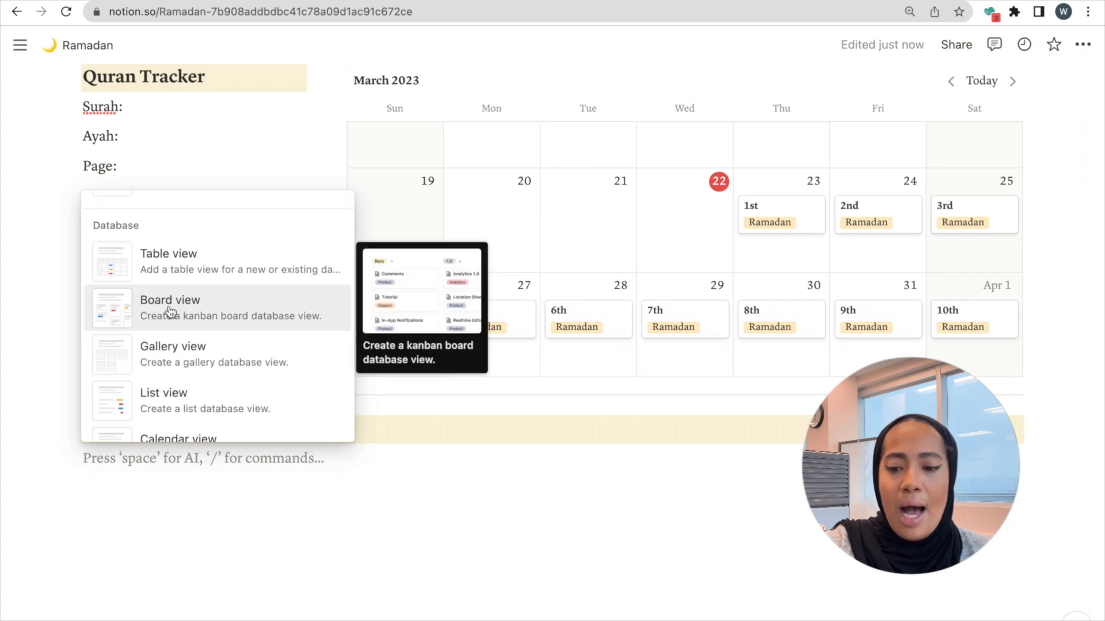
{"action": "left_click", "coordinate": [171, 345]}
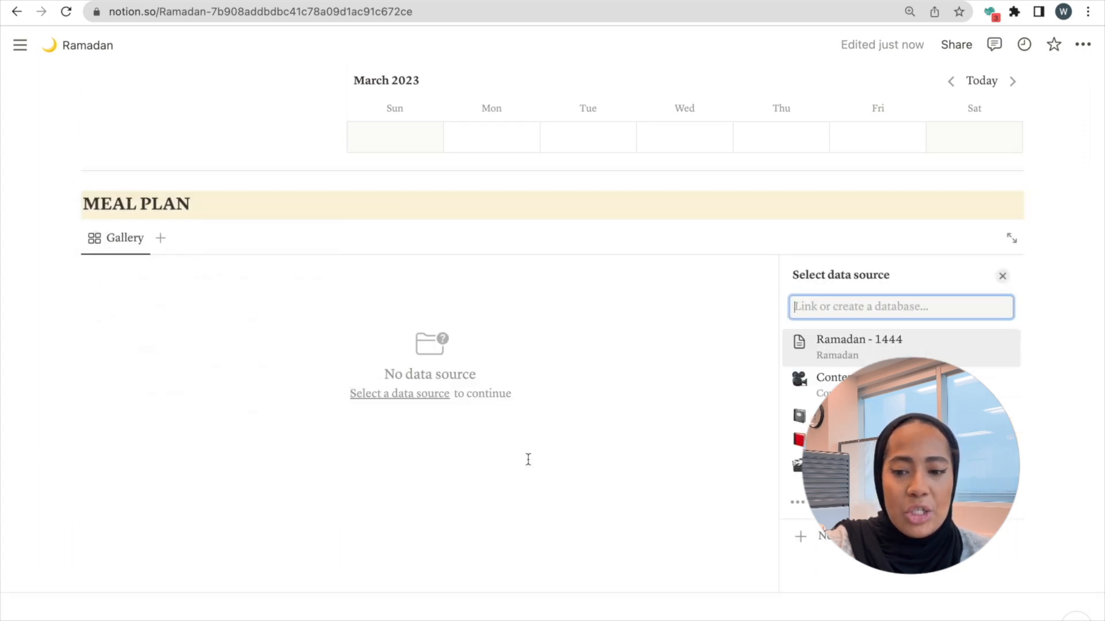
{"action": "left_click", "coordinate": [817, 536]}
Step: Open the gallery's Page 1 card, clear its placeholder to-do text and rename the page "Suhoor"
{"action": "scroll", "coordinate": [683, 478], "scroll_direction": "down", "scroll_amount": 3}
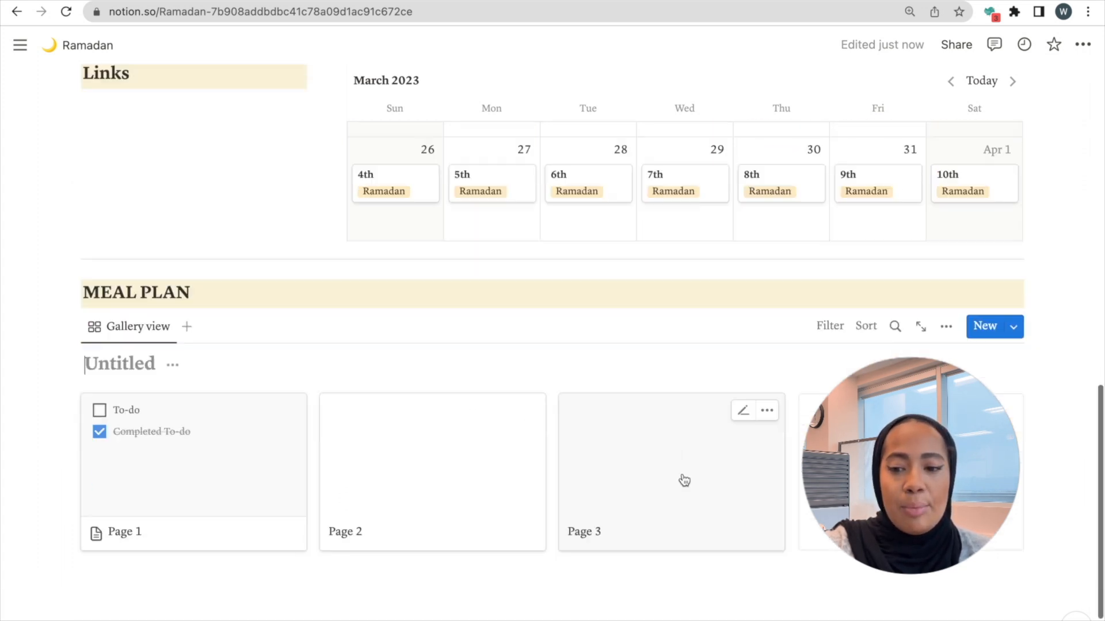
{"action": "left_click", "coordinate": [193, 371]}
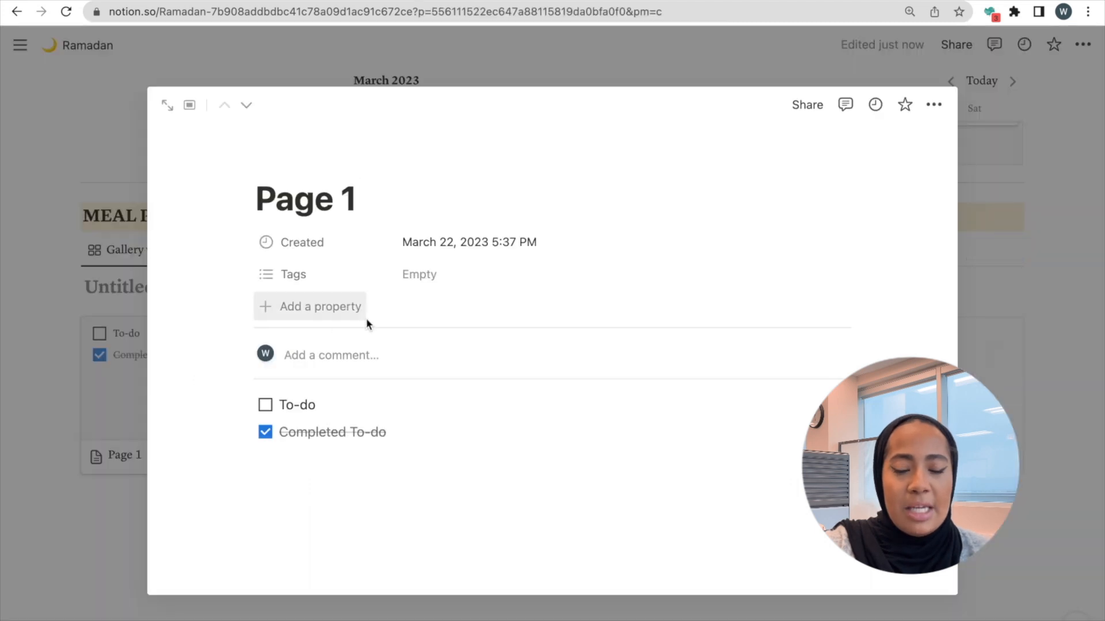
{"action": "left_click_drag", "start_coordinate": [389, 432], "coordinate": [247, 395]}
{"action": "key", "text": "BackSpace"}
{"action": "type", "text": "Suhoor"}
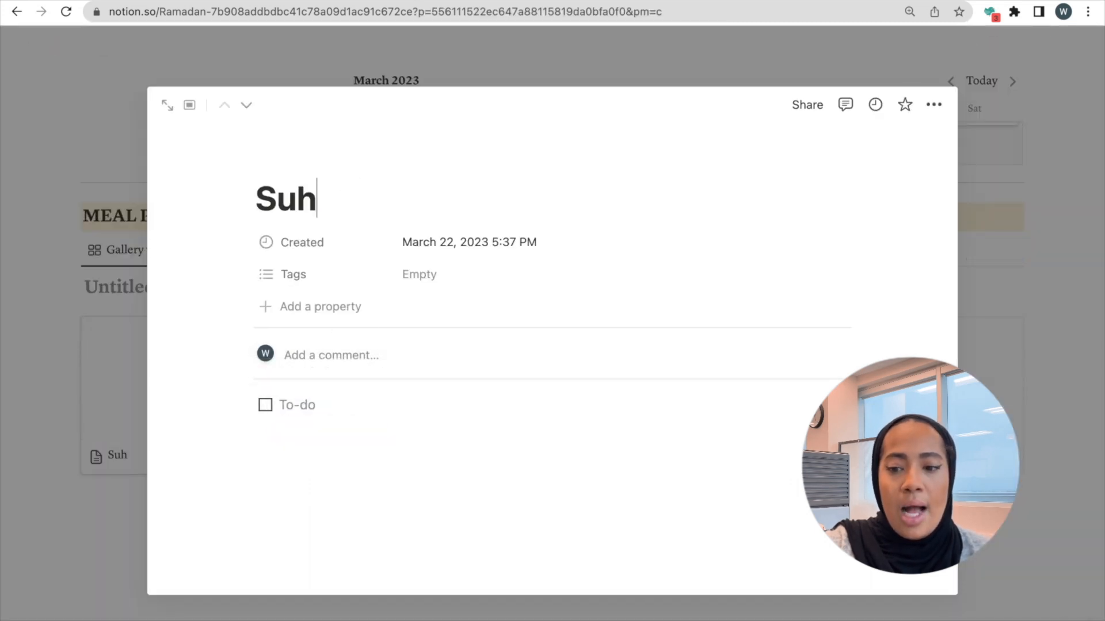
Step: Give the Suhoor page a sun emoji icon
{"action": "left_click", "coordinate": [275, 162]}
{"action": "type", "text": "sun"}
{"action": "left_click", "coordinate": [357, 372]}
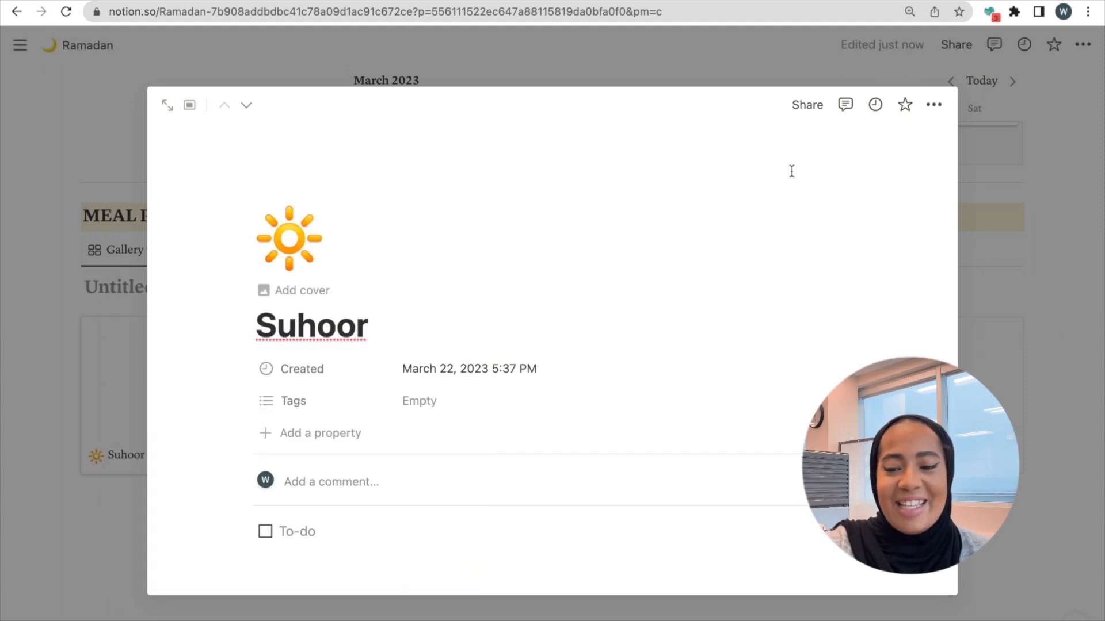
{"action": "left_click", "coordinate": [302, 290]}
{"action": "left_click", "coordinate": [744, 227]}
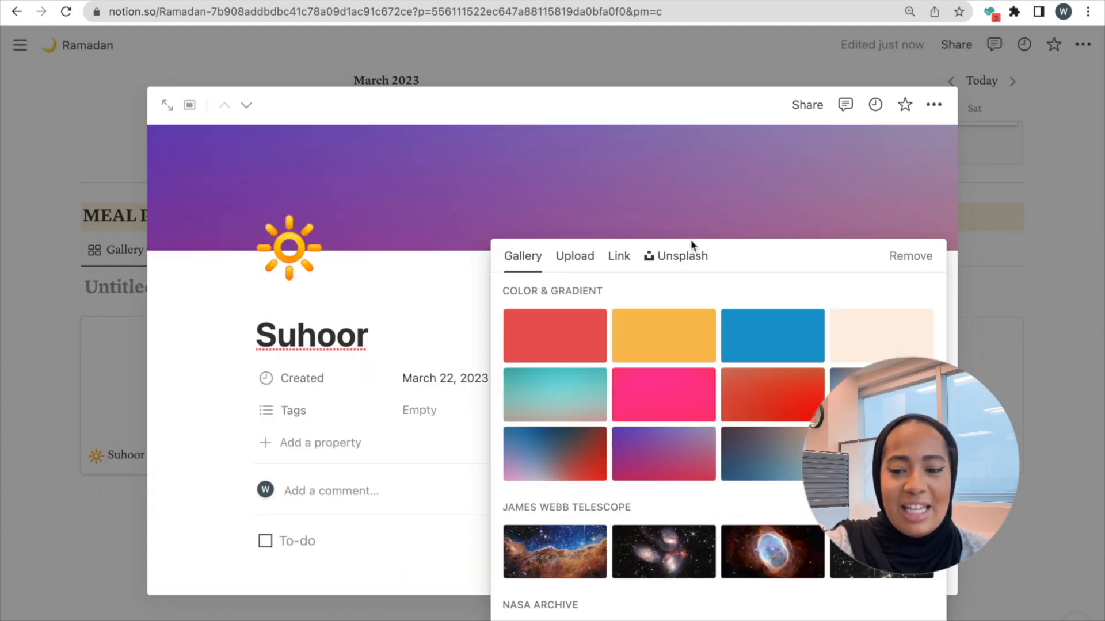
{"action": "left_click", "coordinate": [618, 256]}
{"action": "type", "text": "https://www.eggs.ca/assets/RecipePhotos/business-breakfast-CMS2.jpg"}
{"action": "left_click", "coordinate": [624, 343]}
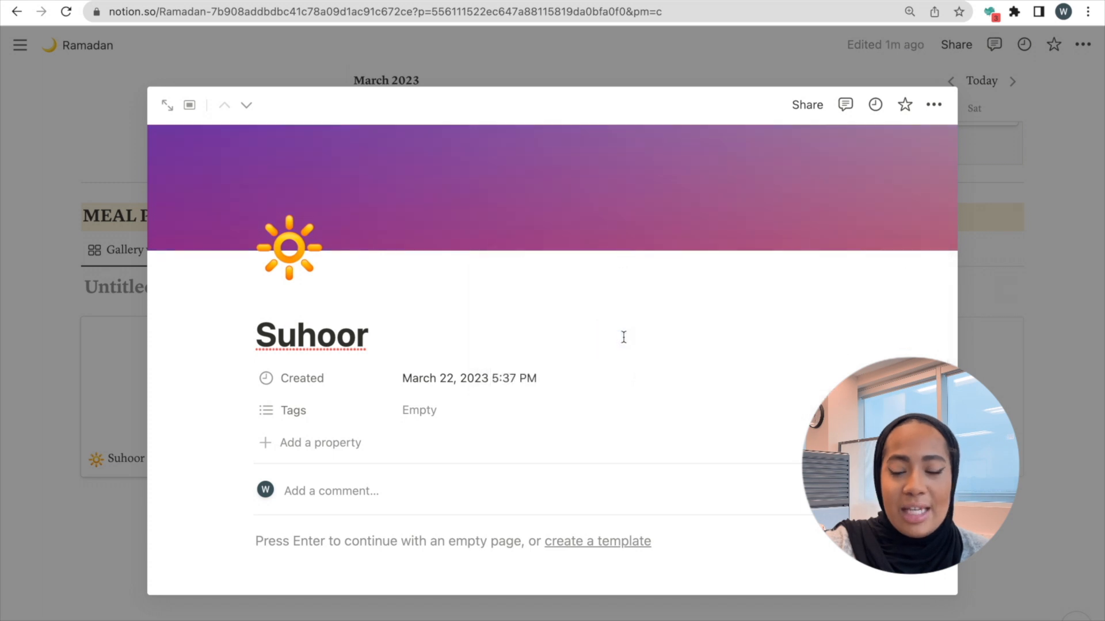
{"action": "left_click", "coordinate": [1006, 351]}
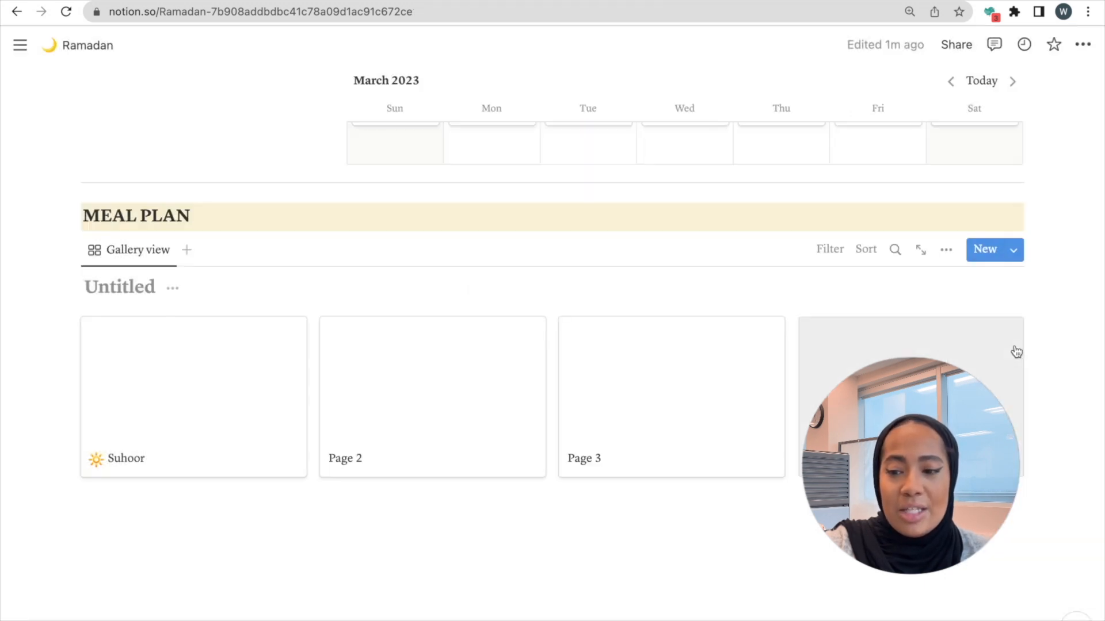
Step: Hide the meal plan gallery's database title and set its card preview to the page cover
{"action": "left_click", "coordinate": [939, 257]}
{"action": "left_click", "coordinate": [936, 352]}
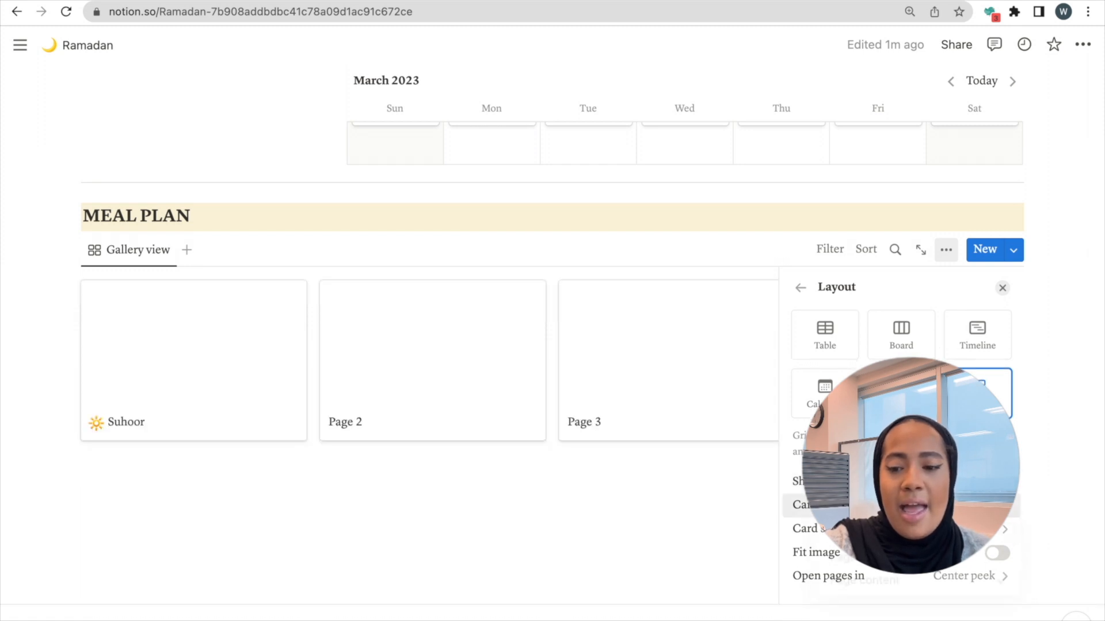
{"action": "left_click", "coordinate": [972, 529]}
{"action": "left_click", "coordinate": [964, 562]}
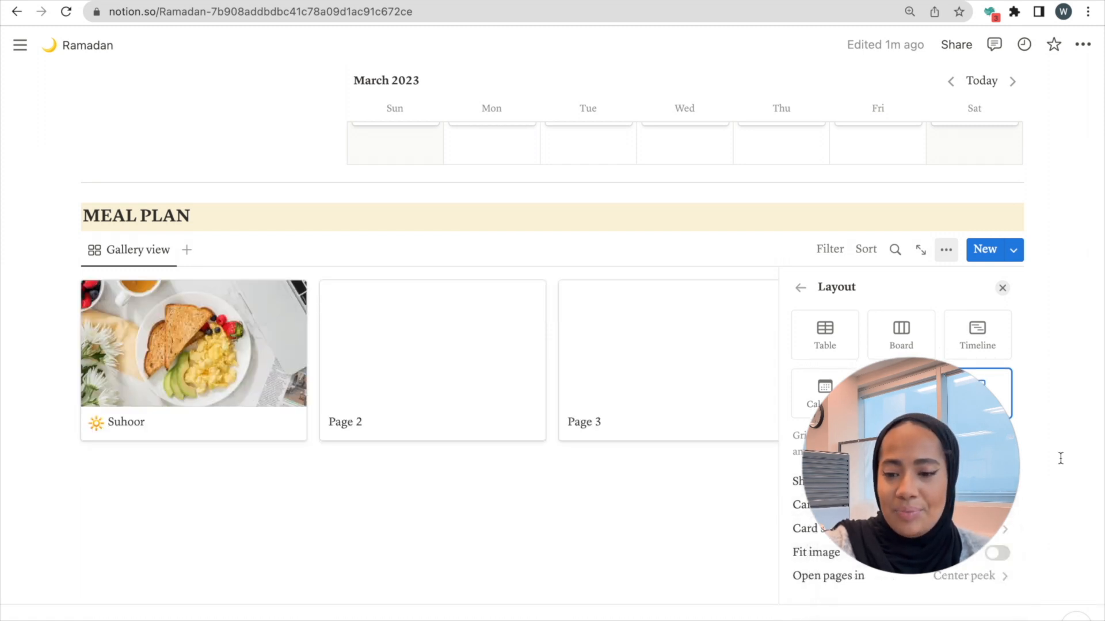
{"action": "left_click", "coordinate": [1042, 352]}
Step: Open the gallery's Page 2 card, rename the page "Iftaar" and give it a crescent moon icon
{"action": "left_click", "coordinate": [363, 447]}
{"action": "type", "text": "Ifta"}
{"action": "type", "text": "ar"}
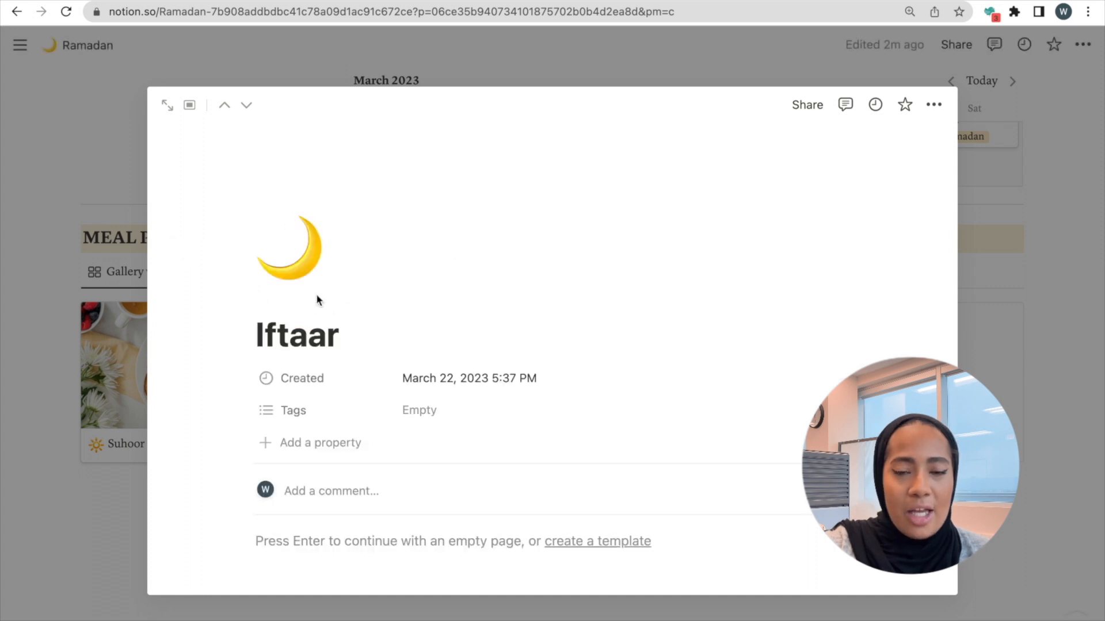
Step: Add a cover to the Iftaar page and replace it with the image from the copied web link
{"action": "left_click", "coordinate": [318, 300]}
{"action": "left_click", "coordinate": [716, 234]}
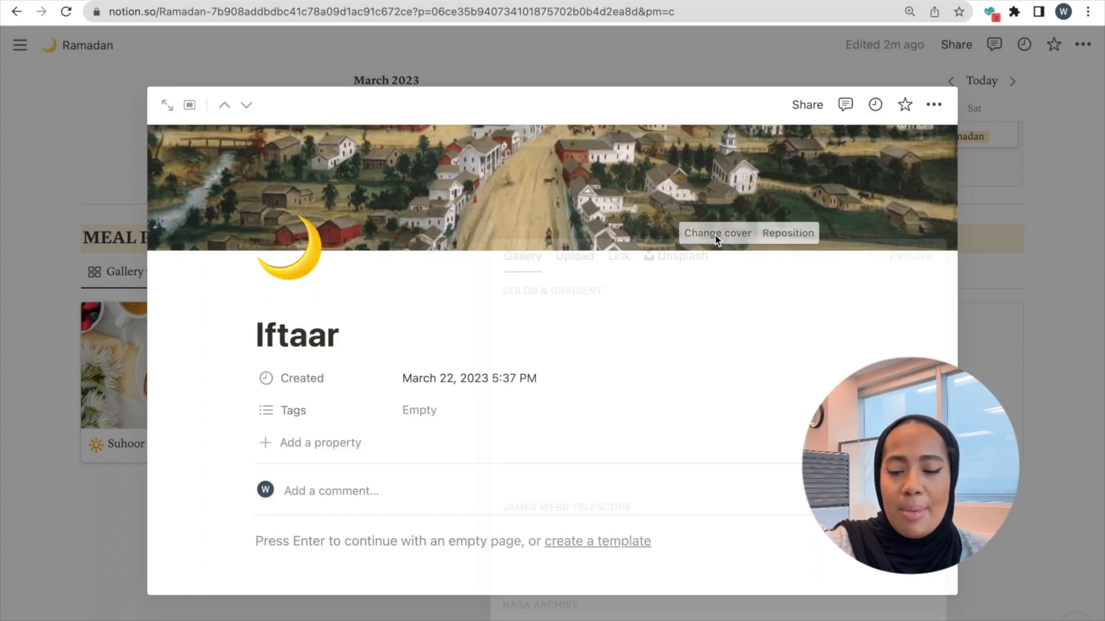
{"action": "left_click", "coordinate": [619, 263]}
{"action": "key", "text": "super+v"}
{"action": "left_click", "coordinate": [718, 342]}
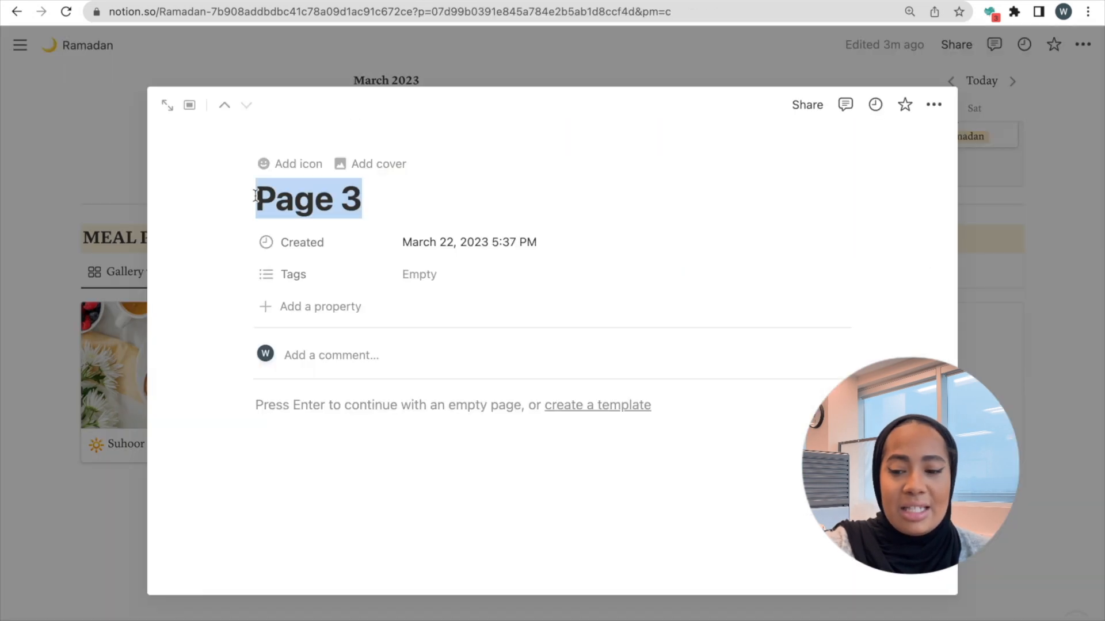
Step: Rename the gallery's Page 3 "Snacks" and give it a yellow star emoji icon
{"action": "type", "text": "Snacks"}
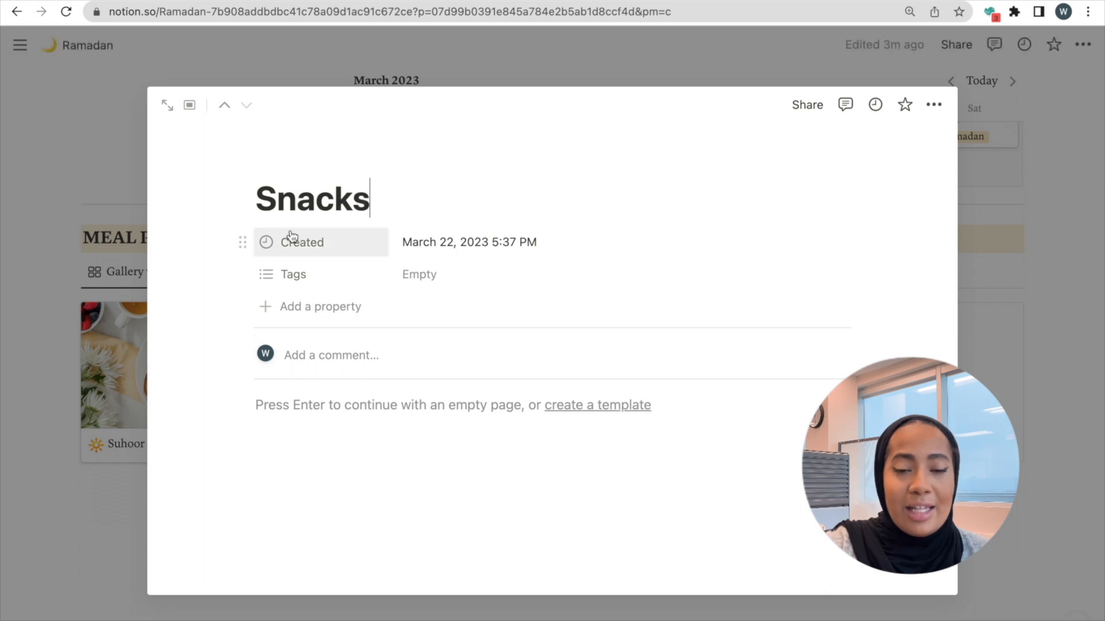
{"action": "left_click", "coordinate": [282, 166]}
{"action": "type", "text": "star"}
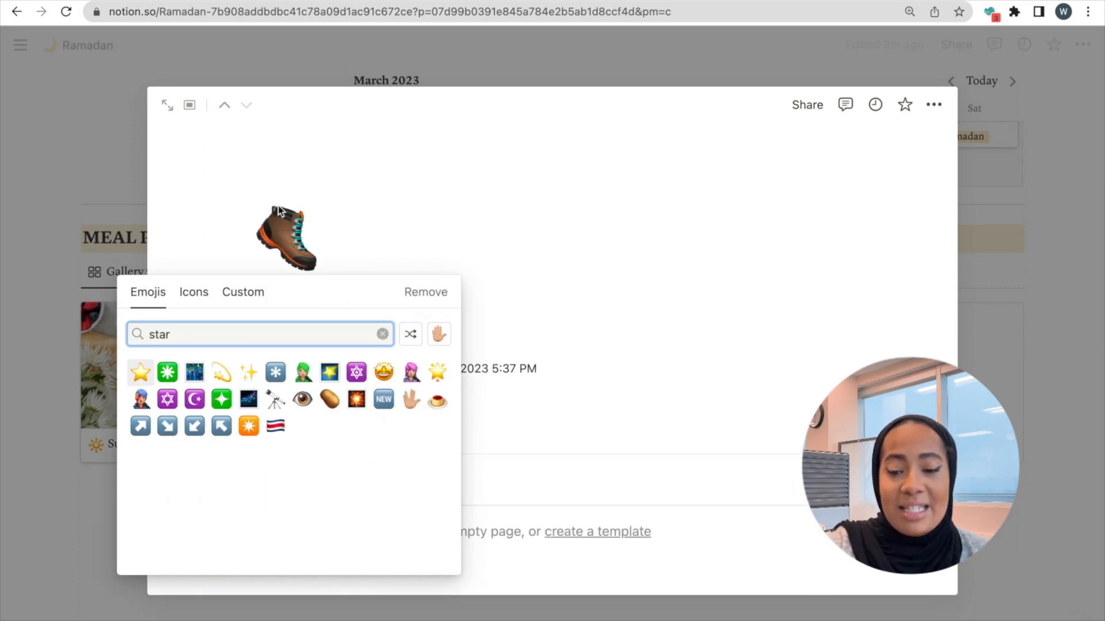
{"action": "left_click", "coordinate": [143, 375]}
Step: Add a cover to the Snacks page, replace it with the image from the copied web link and close the page
{"action": "left_click", "coordinate": [290, 292]}
{"action": "left_click", "coordinate": [730, 233]}
{"action": "left_click", "coordinate": [680, 268]}
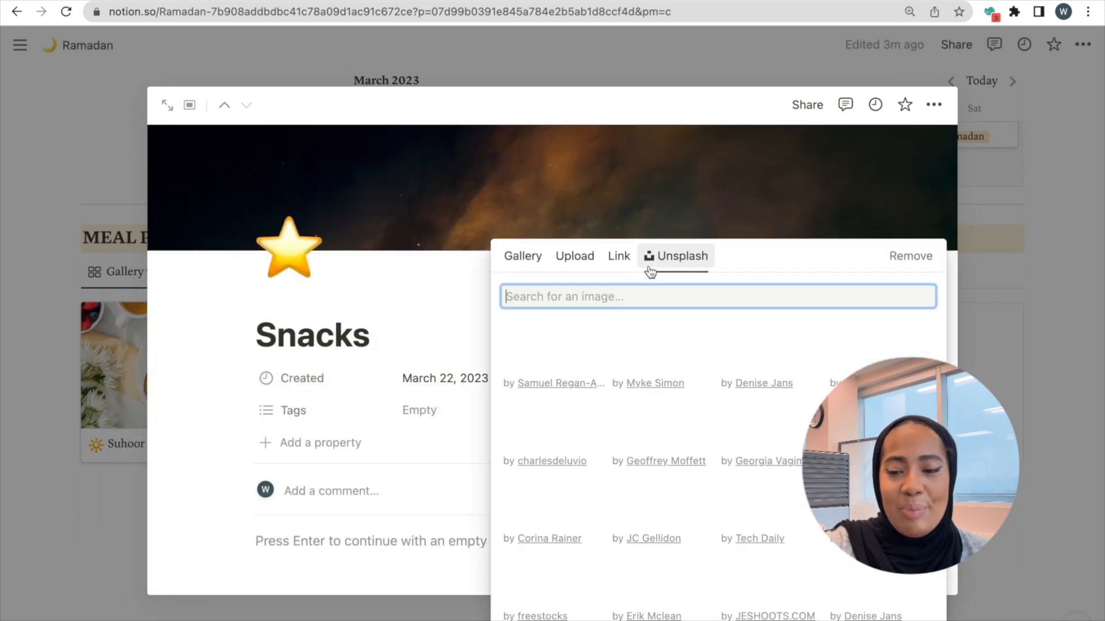
{"action": "left_click", "coordinate": [619, 257]}
{"action": "key", "text": "super+v"}
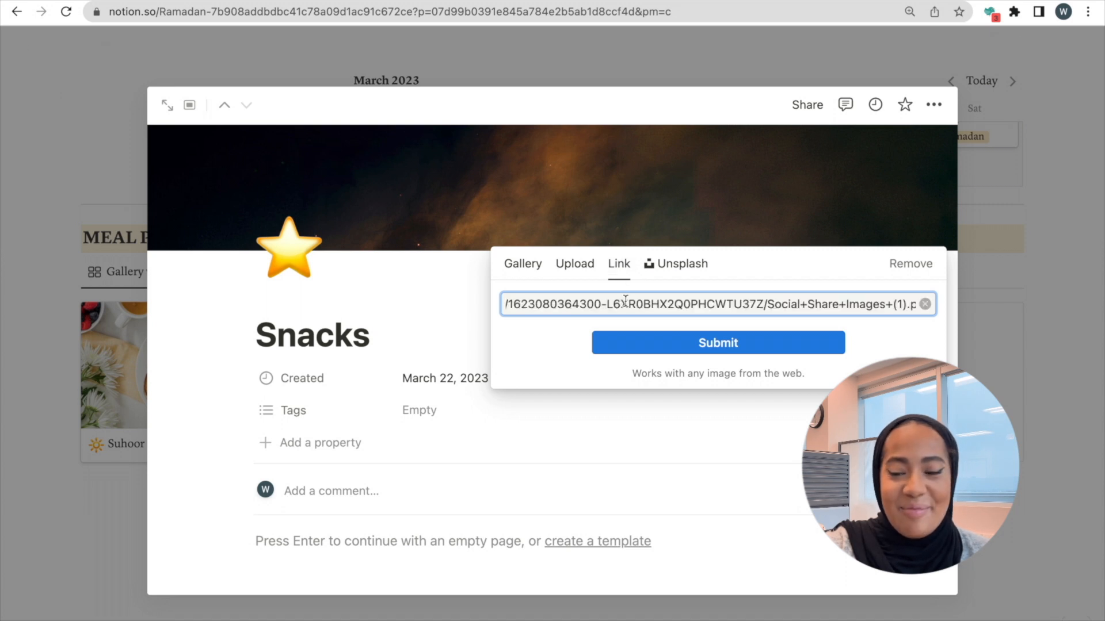
{"action": "left_click", "coordinate": [638, 345]}
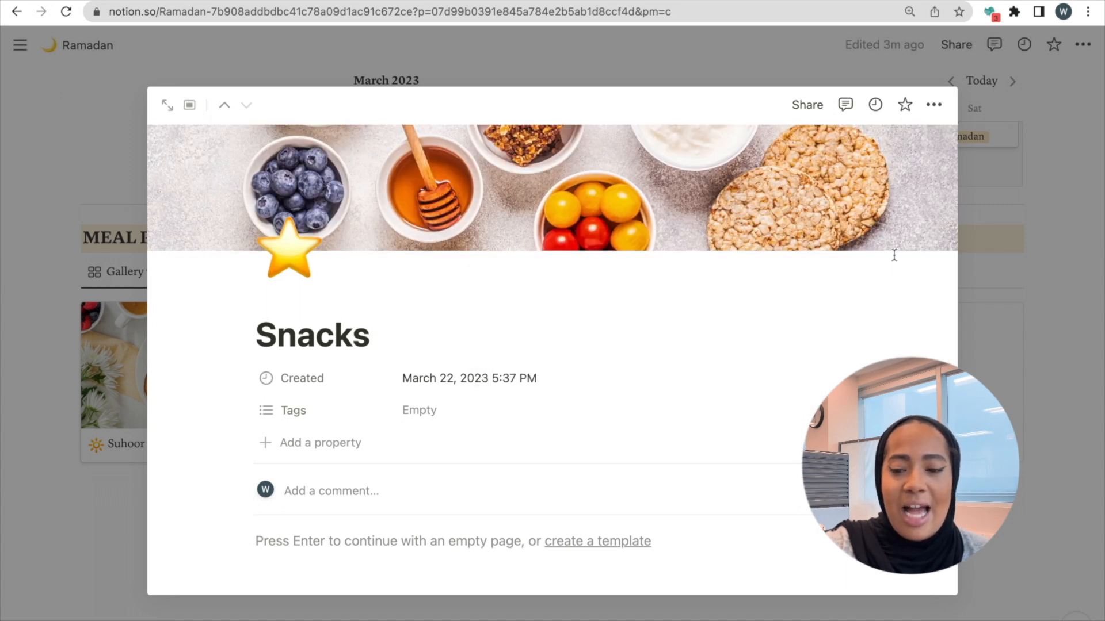
{"action": "left_click", "coordinate": [1033, 306]}
Step: Insert a divider below the meal plan gallery
{"action": "left_click", "coordinate": [58, 275]}
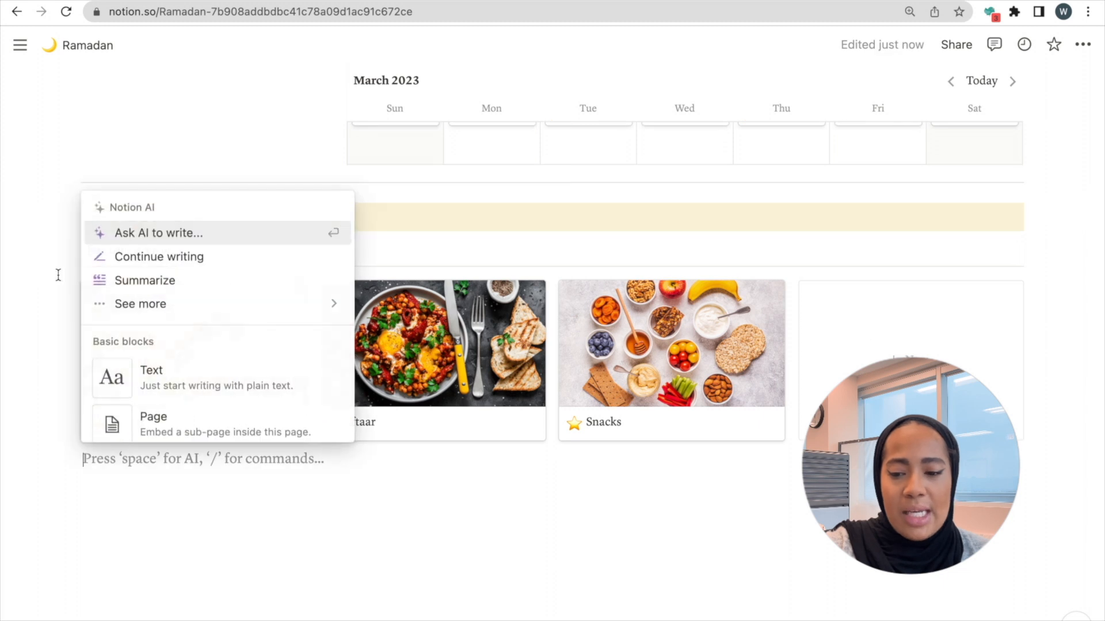
{"action": "scroll", "coordinate": [148, 405], "scroll_direction": "down", "scroll_amount": 9}
{"action": "left_click", "coordinate": [149, 371]}
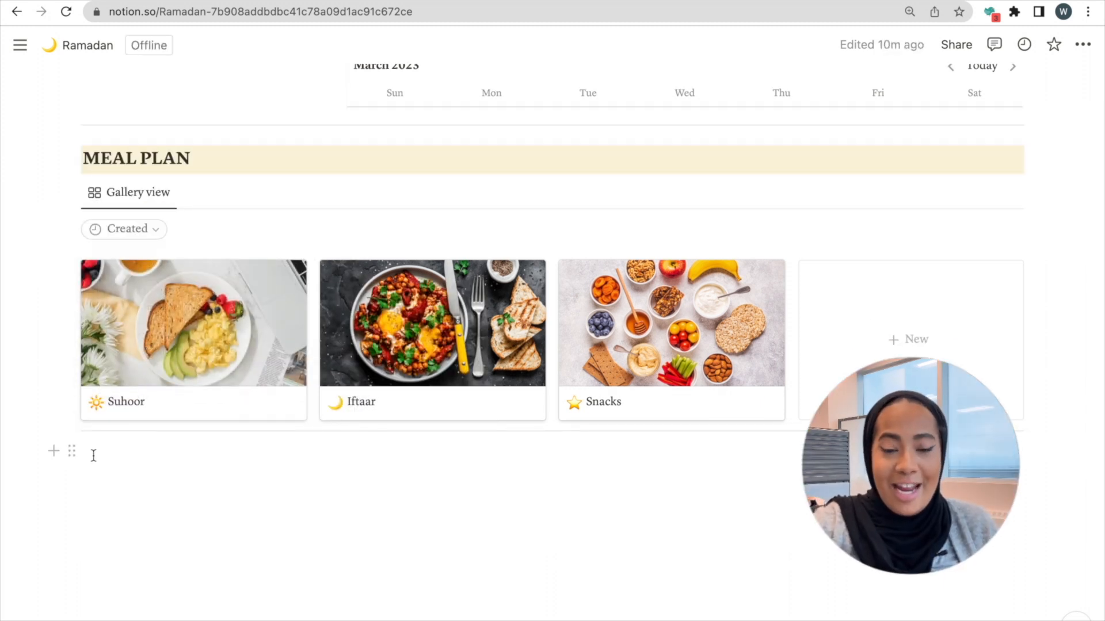
Step: Insert a table view with a new database below the divider and title it "Ramadan Daily"
{"action": "left_click", "coordinate": [53, 455]}
{"action": "scroll", "coordinate": [204, 328], "scroll_direction": "down", "scroll_amount": 10}
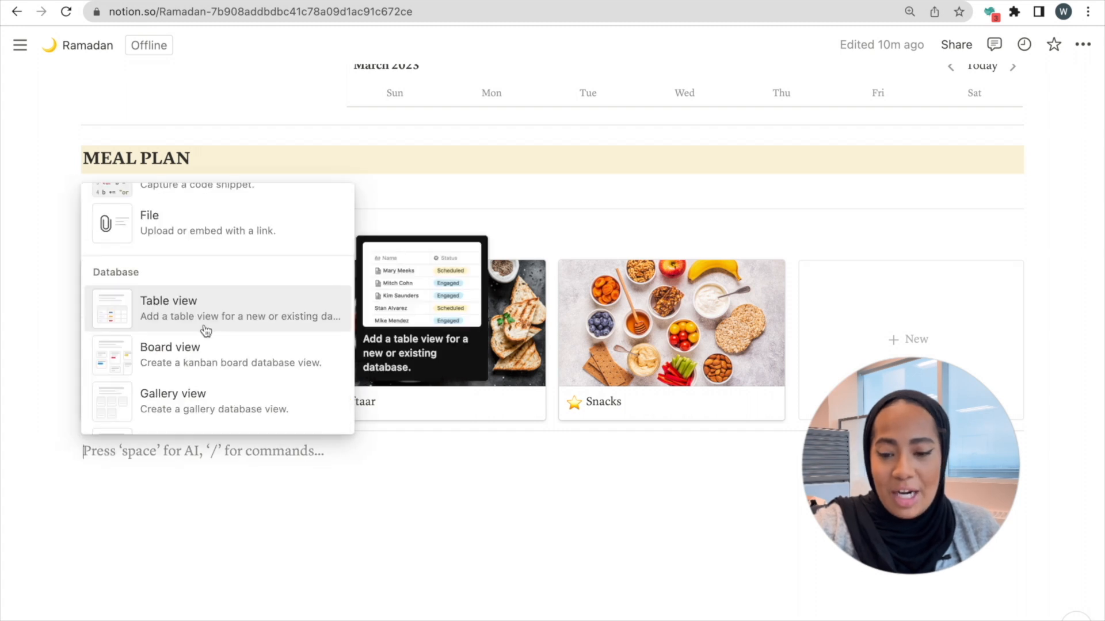
{"action": "left_click", "coordinate": [205, 330]}
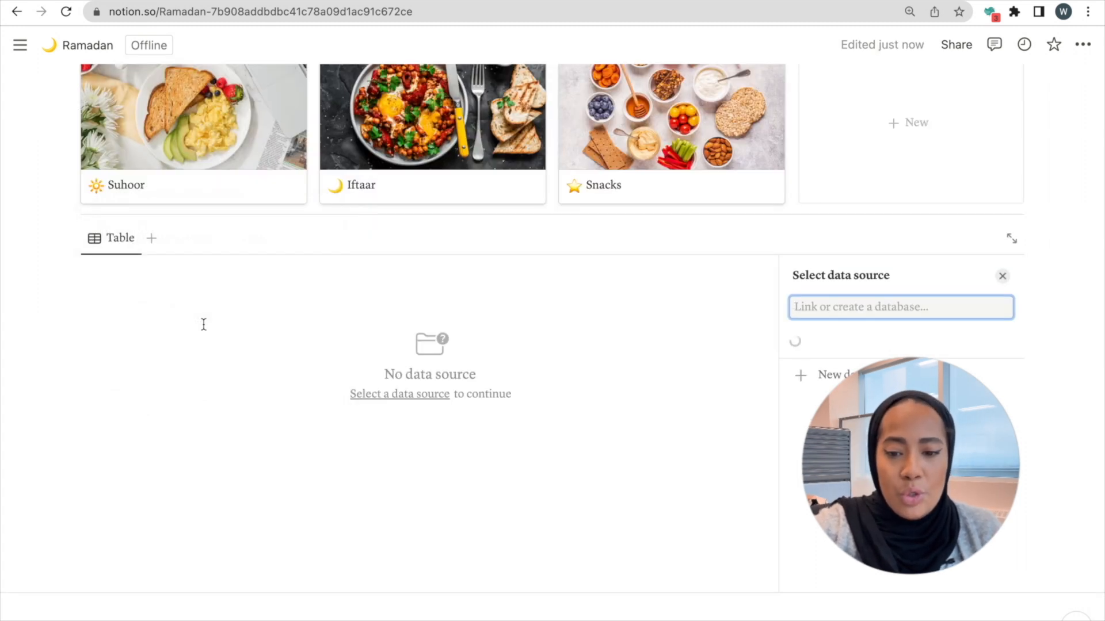
{"action": "left_click", "coordinate": [823, 375]}
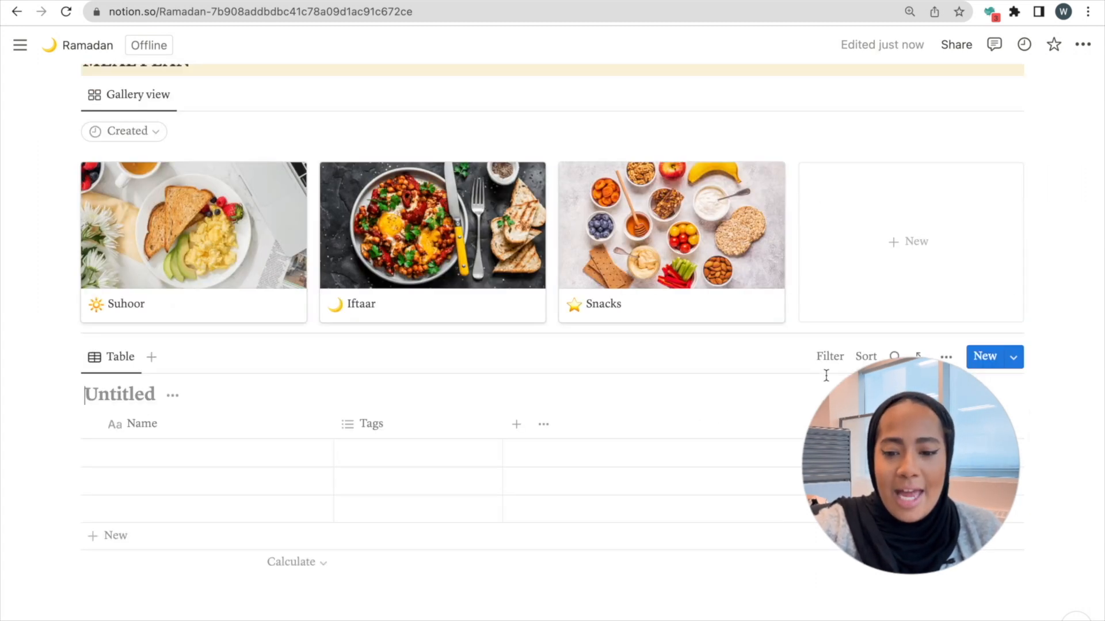
{"action": "scroll", "coordinate": [645, 436], "scroll_direction": "down", "scroll_amount": 1}
{"action": "type", "text": "Ramadan Dail"}
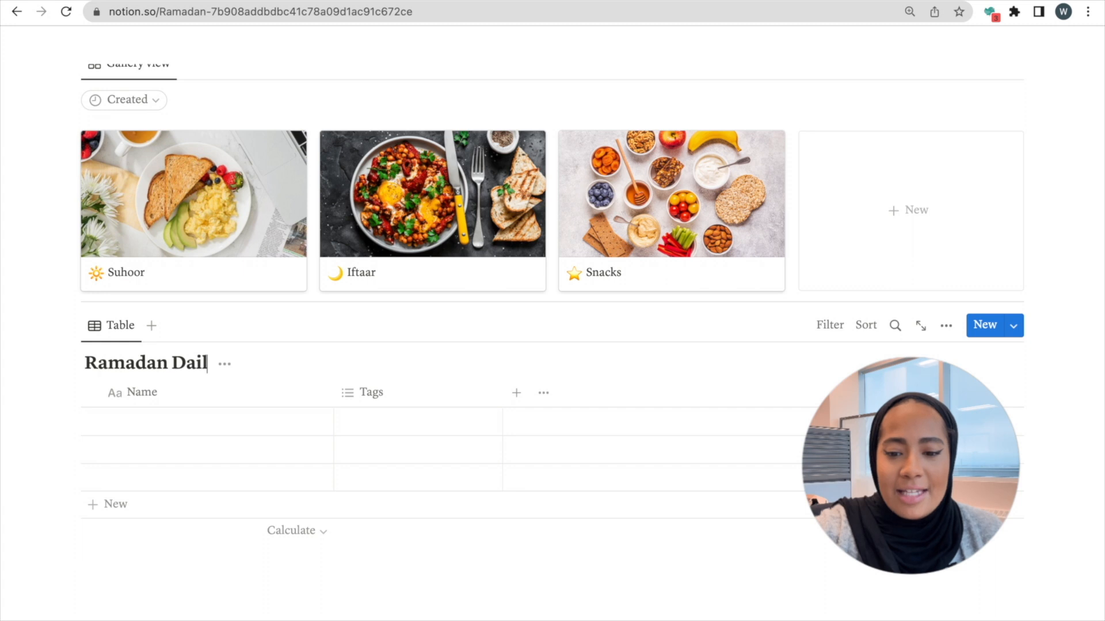
{"action": "type", "text": "y"}
Step: Rename the Ramadan Daily table's Name column "Day" and give it a moon icon
{"action": "left_click", "coordinate": [161, 391]}
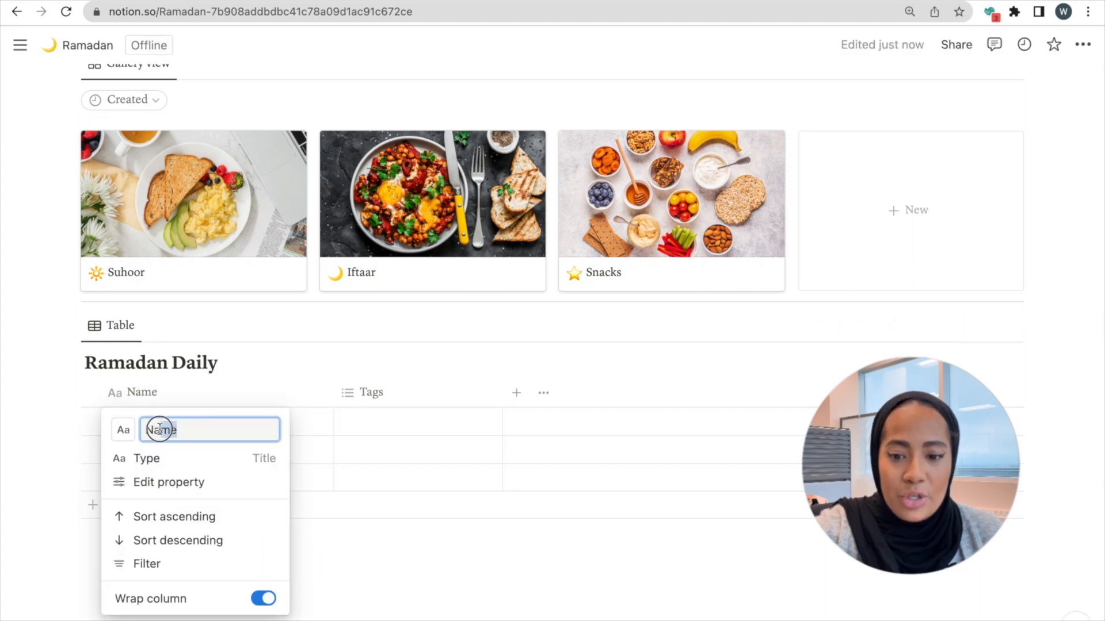
{"action": "type", "text": "Day"}
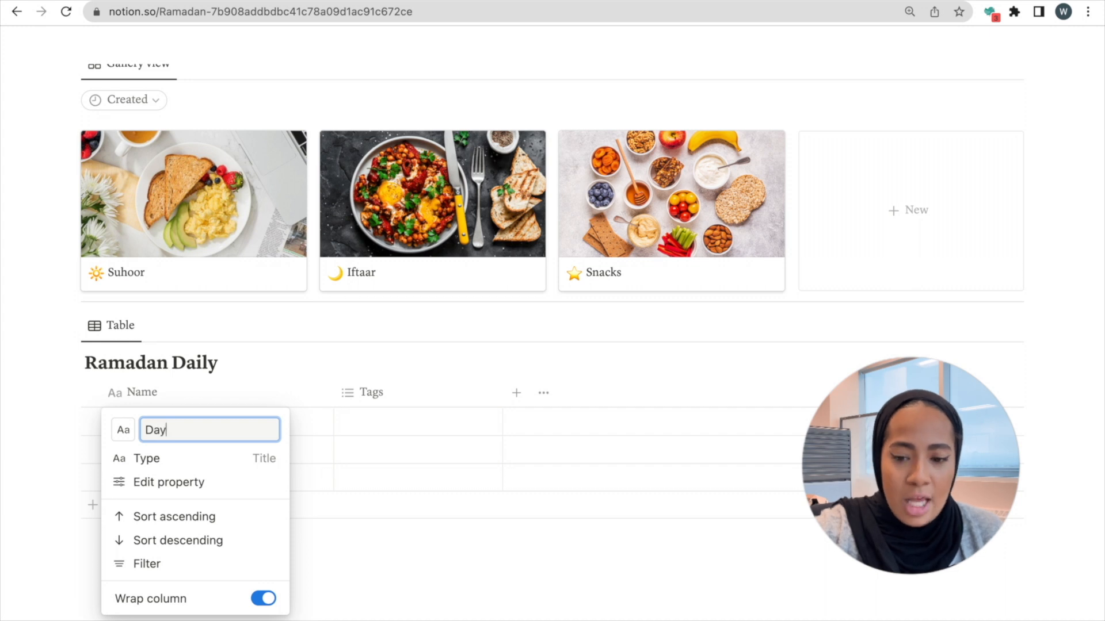
{"action": "left_click", "coordinate": [130, 434]}
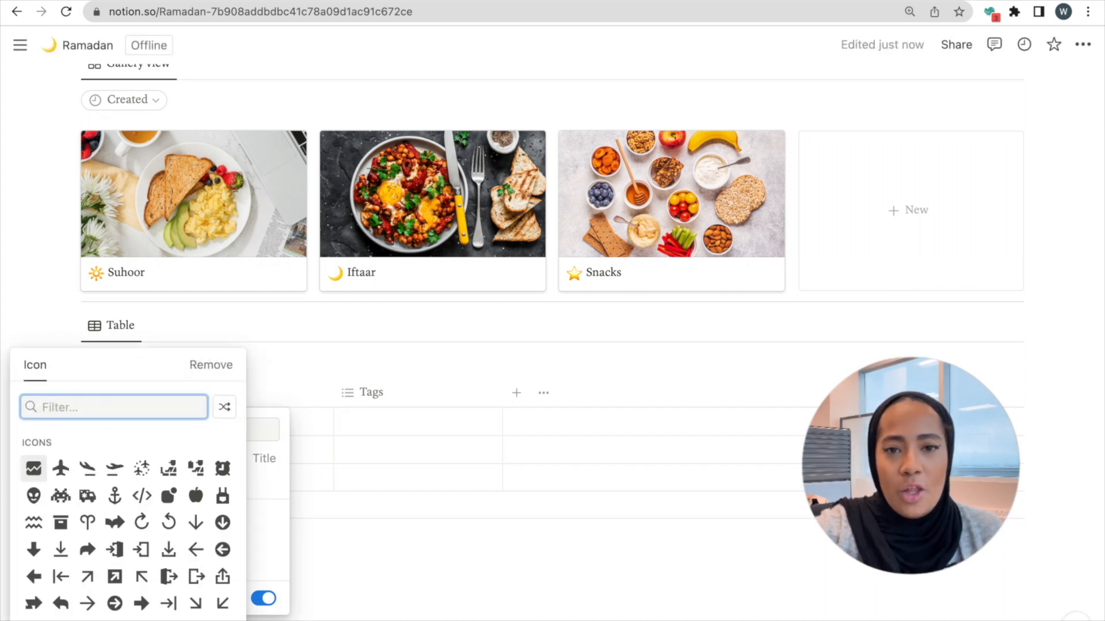
{"action": "type", "text": "moon"}
{"action": "left_click", "coordinate": [33, 444]}
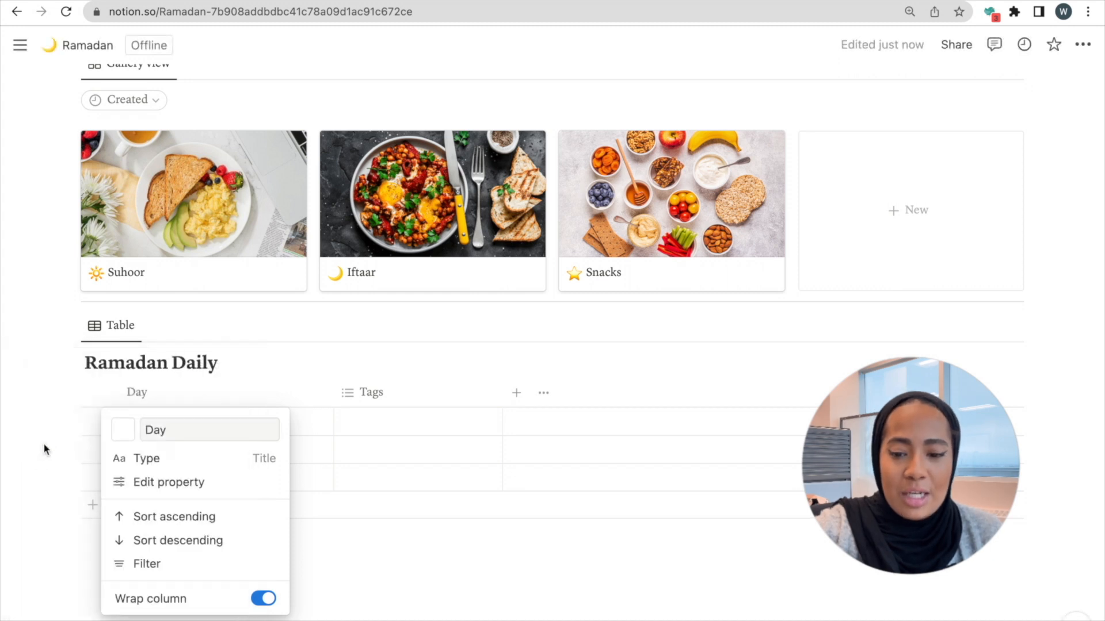
{"action": "left_click", "coordinate": [123, 430]}
{"action": "key", "text": "Escape"}
Step: Change the Tags column's type to Checkbox and rename it "Read Quran"
{"action": "left_click", "coordinate": [369, 392]}
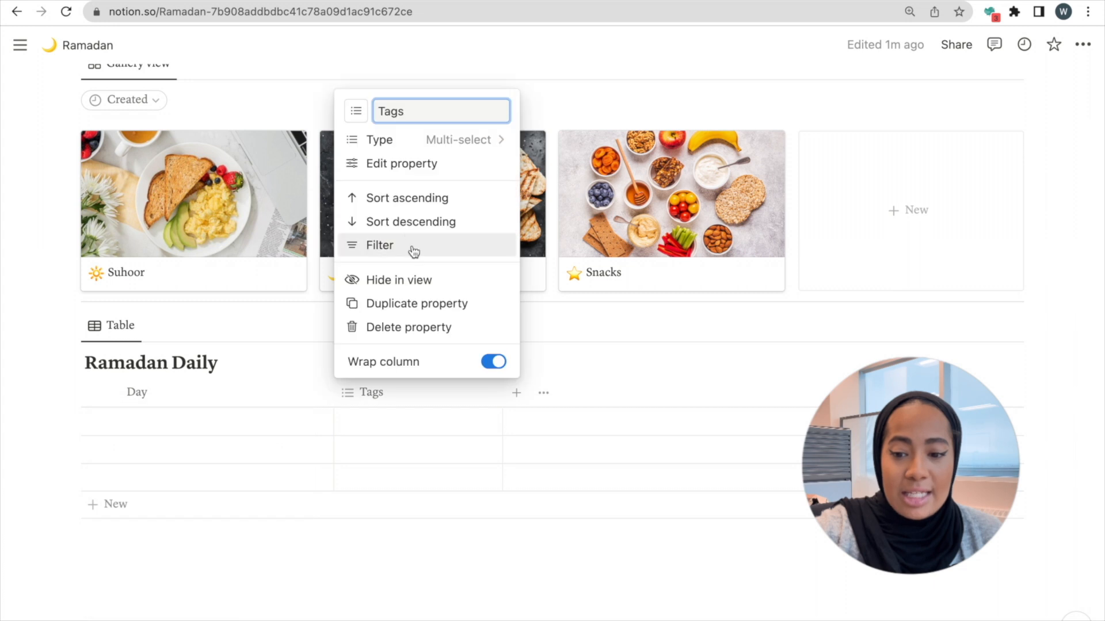
{"action": "left_click", "coordinate": [424, 141]}
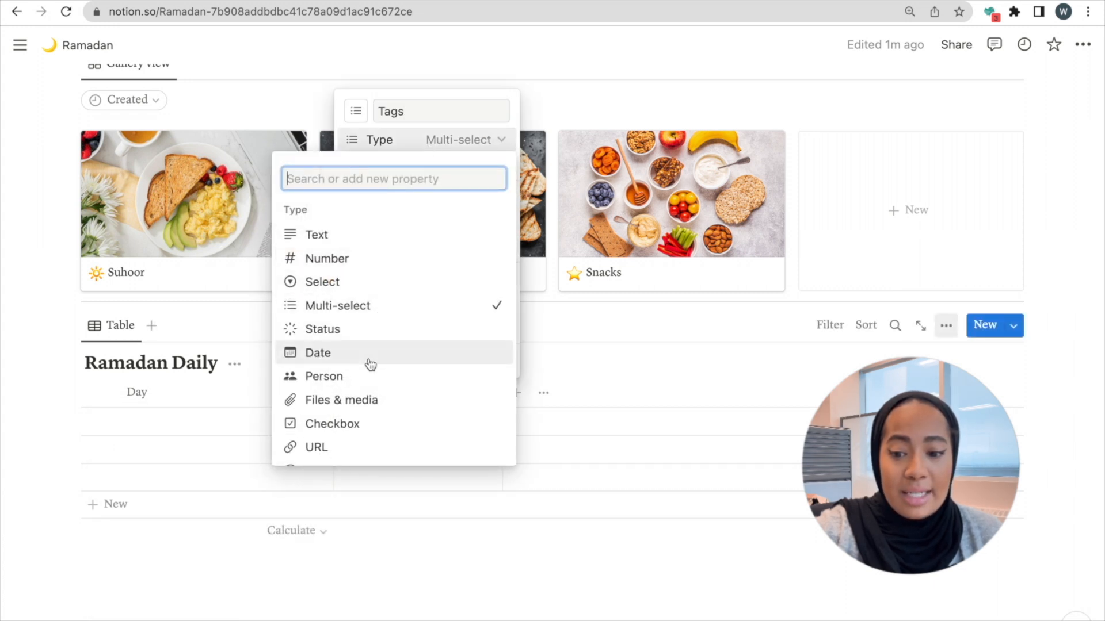
{"action": "left_click", "coordinate": [347, 423]}
{"action": "left_click", "coordinate": [371, 393]}
{"action": "type", "text": "Read Quran"}
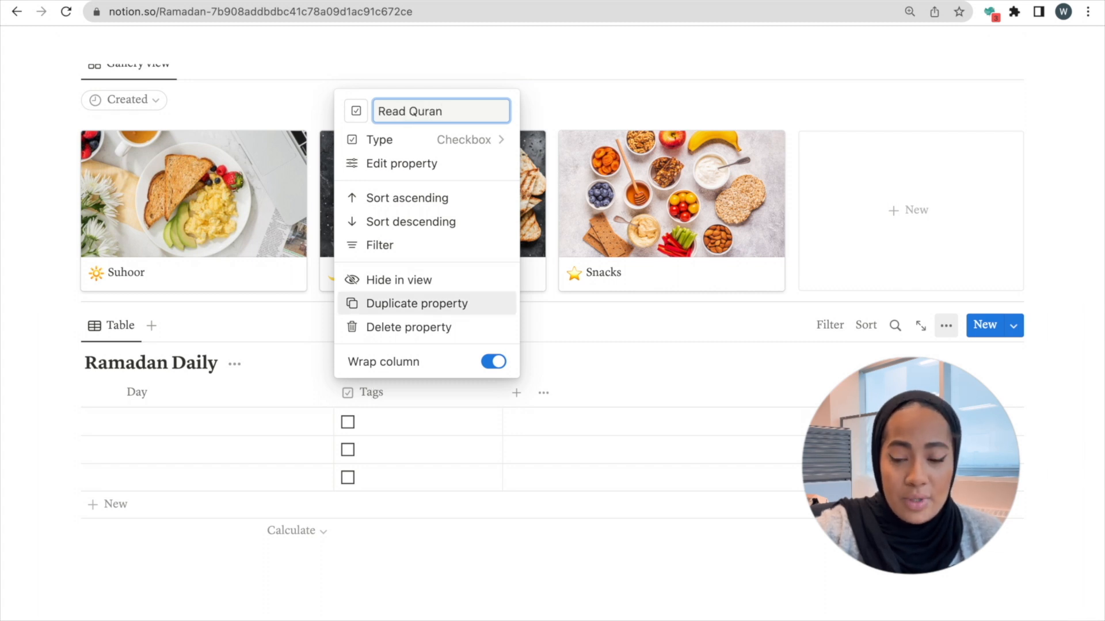
Step: Duplicate the Read Quran checkbox column and rename the copy "Sadaqa"
{"action": "left_click", "coordinate": [417, 303]}
{"action": "left_click", "coordinate": [558, 393]}
{"action": "type", "text": "Sadaqa"}
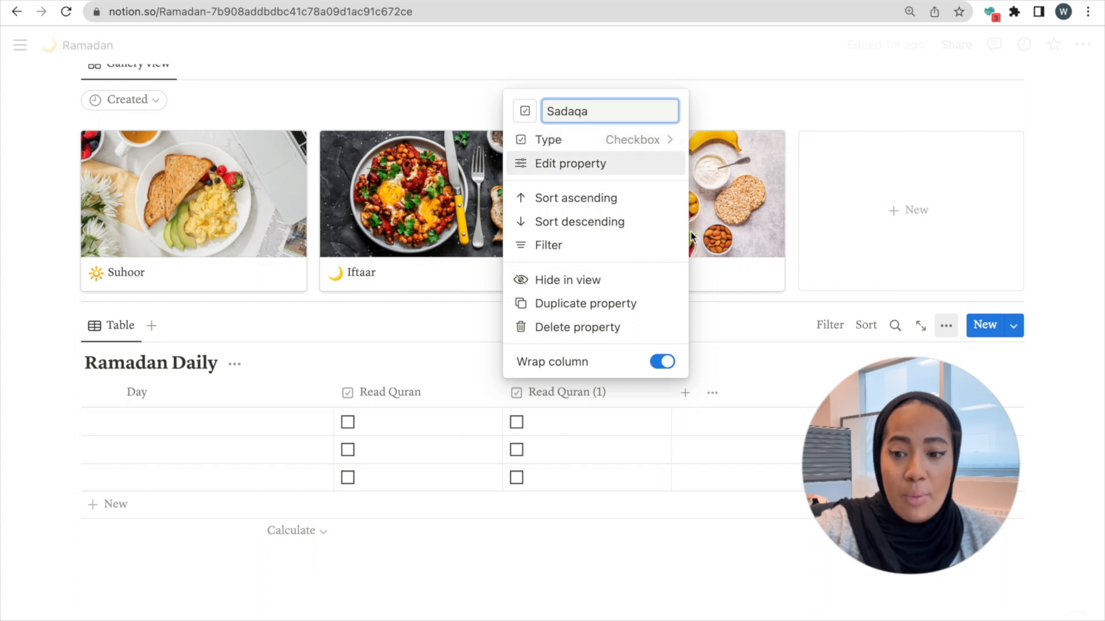
Step: Add a checkbox column named "Water 80oz" after the Sadaqa column
{"action": "left_click", "coordinate": [570, 163]}
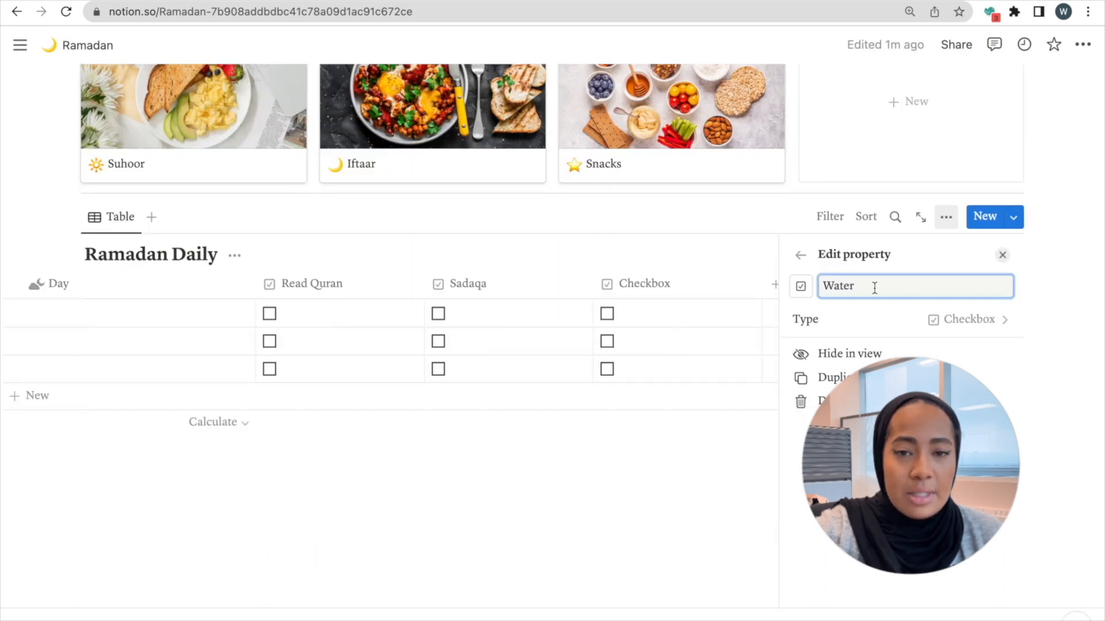
{"action": "type", "text": "80oz"}
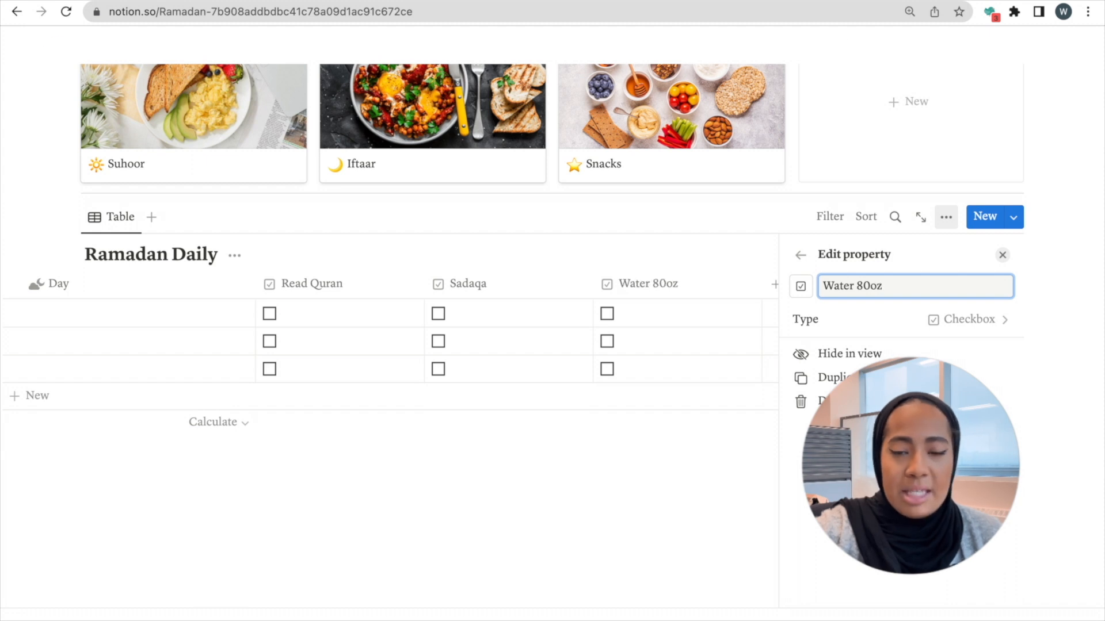
{"action": "left_click", "coordinate": [1003, 255]}
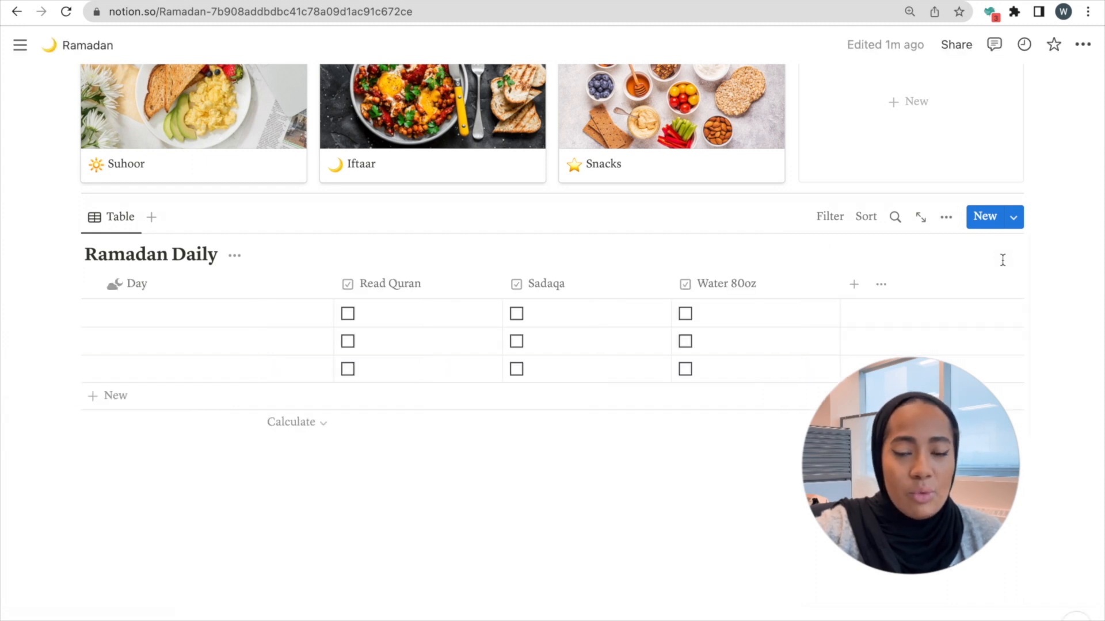
Step: Add two more checkbox columns named "Islamic Lecture" and "Meal Prep" to the Ramadan Daily table
{"action": "left_click", "coordinate": [852, 283]}
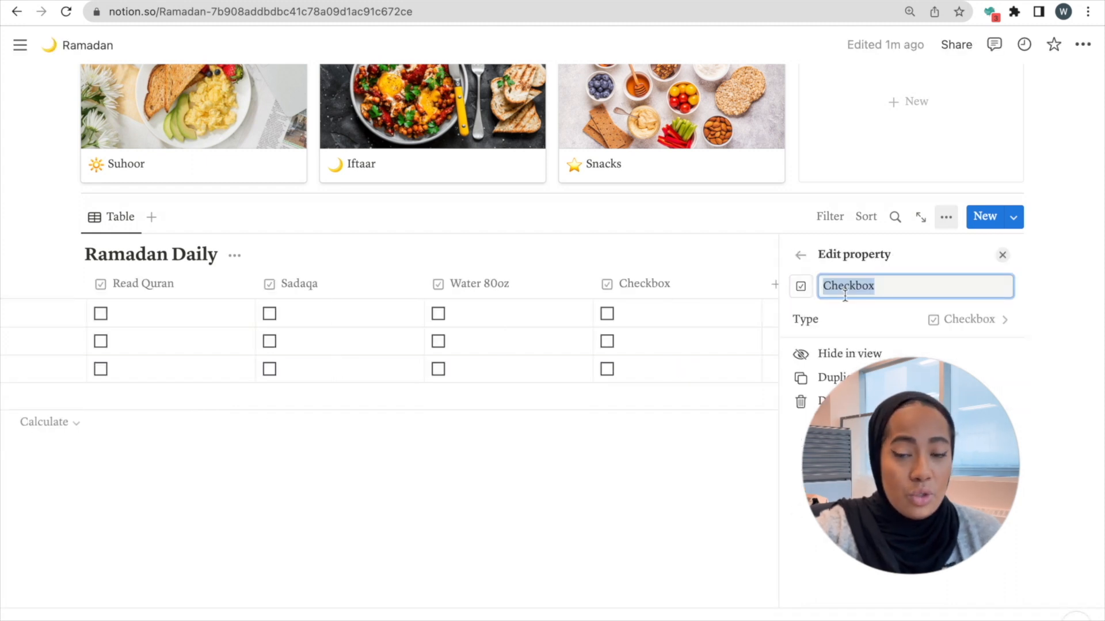
{"action": "type", "text": "Is"}
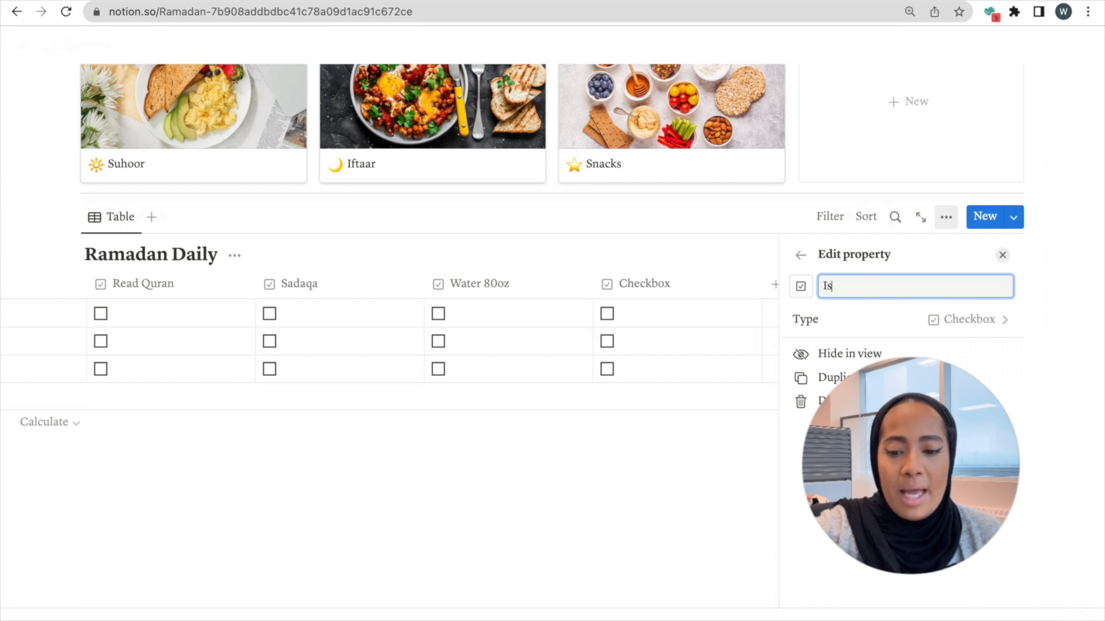
{"action": "type", "text": "lamic Lecture"}
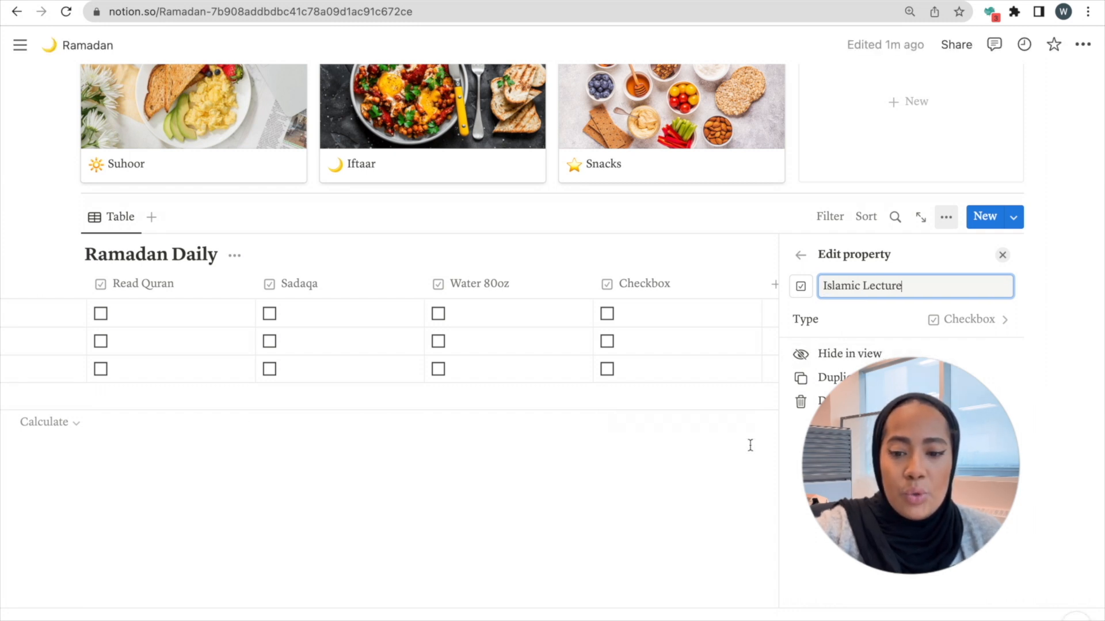
{"action": "left_click", "coordinate": [750, 444]}
{"action": "left_click", "coordinate": [982, 286]}
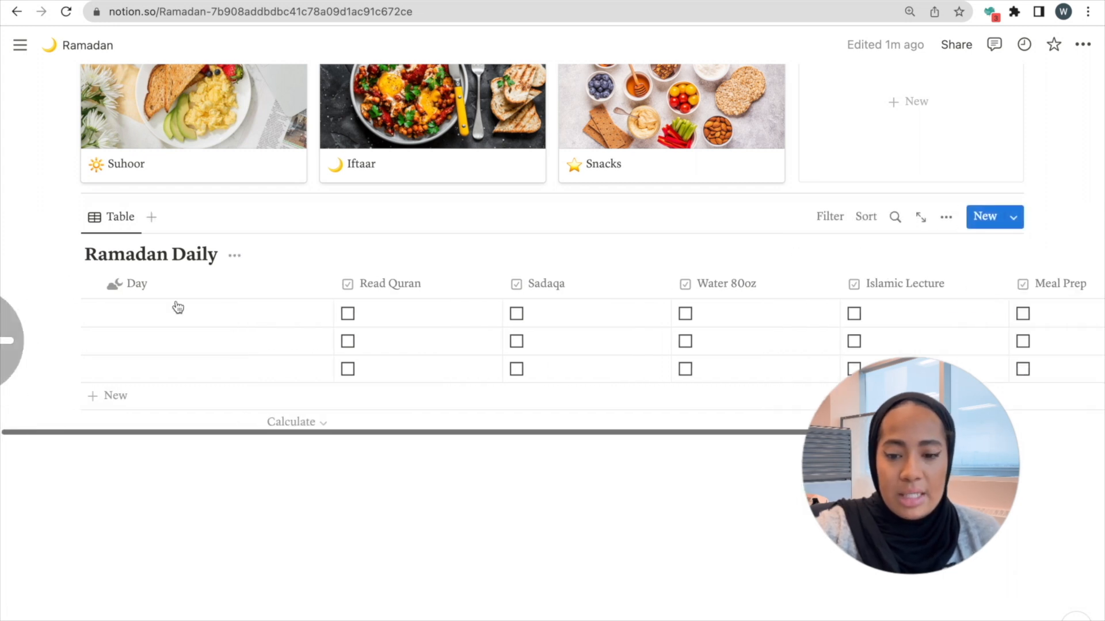
Step: Fill the Day column of the Ramadan Daily table with 1st, 2nd, 3rd and so on through 29th, adding rows as needed
{"action": "left_click", "coordinate": [202, 318]}
{"action": "type", "text": "1st"}
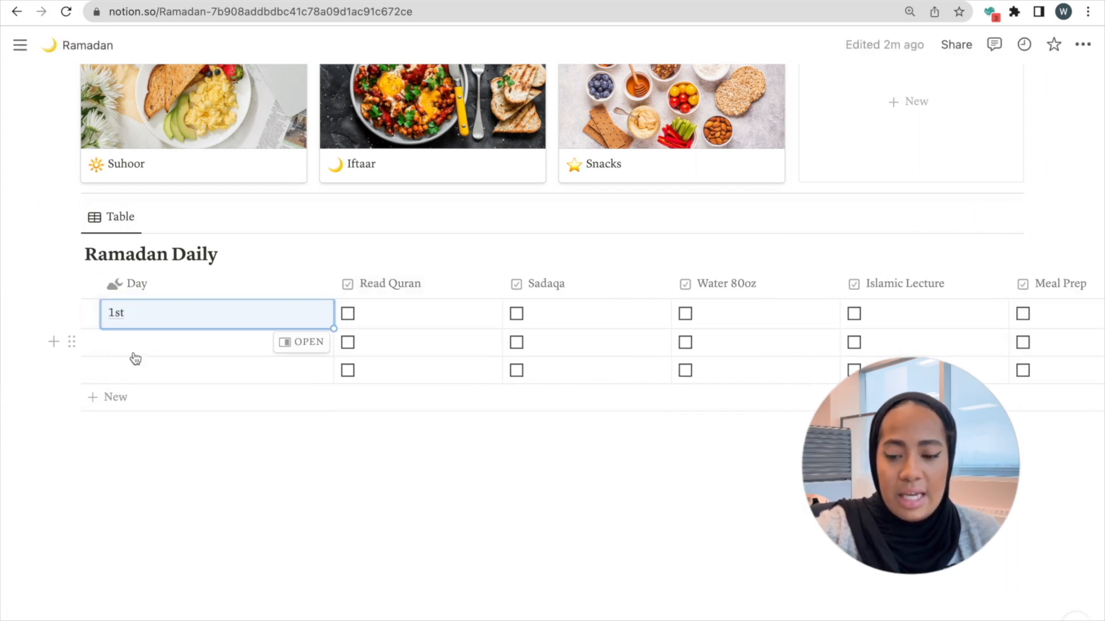
{"action": "left_click", "coordinate": [128, 344]}
{"action": "type", "text": "2nd"}
{"action": "left_click", "coordinate": [127, 370]}
{"action": "type", "text": "3rd"}
{"action": "left_click", "coordinate": [115, 397]}
{"action": "type", "text": "4t"}
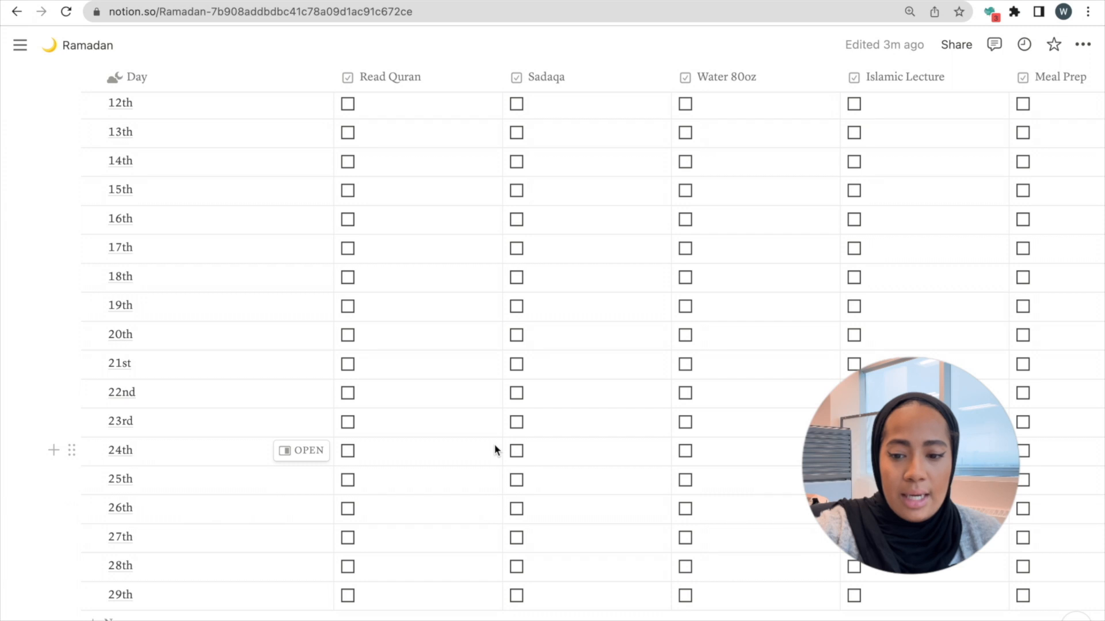
Step: Narrow the Day, Read Quran, Sadaqa, Water 80oz and Islamic Lecture columns so the whole table fits the page width
{"action": "scroll", "coordinate": [495, 449], "scroll_direction": "up", "scroll_amount": 5}
{"action": "scroll", "coordinate": [495, 449], "scroll_direction": "up", "scroll_amount": 5}
{"action": "left_click_drag", "start_coordinate": [333, 198], "coordinate": [183, 204]}
{"action": "left_click_drag", "start_coordinate": [352, 195], "coordinate": [307, 196]}
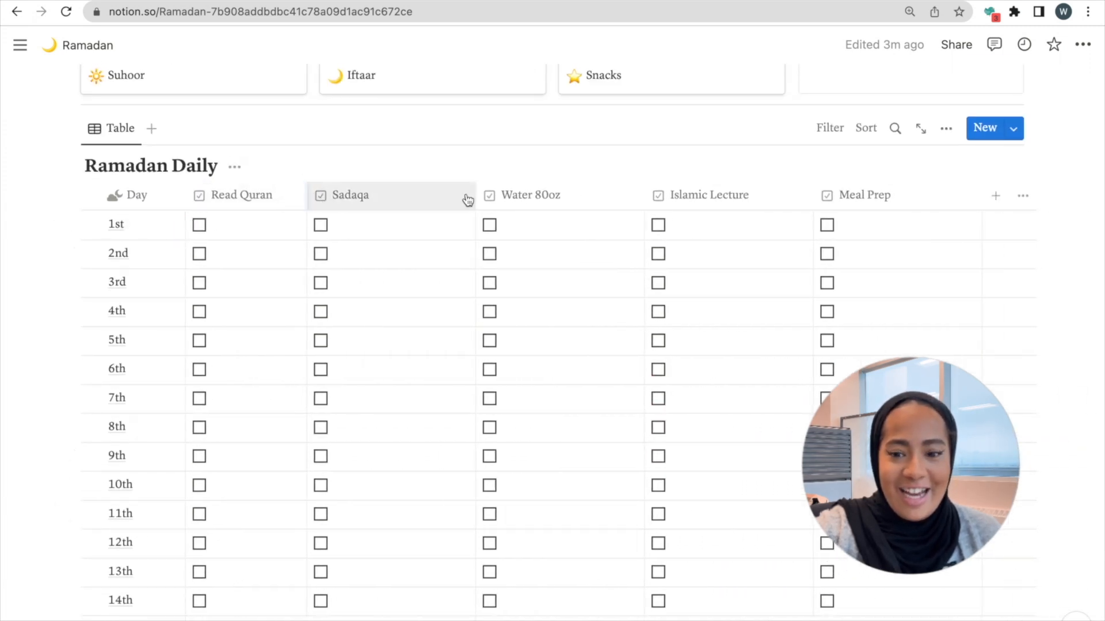
{"action": "left_click_drag", "start_coordinate": [473, 195], "coordinate": [414, 195]}
{"action": "left_click_drag", "start_coordinate": [582, 198], "coordinate": [535, 198]}
{"action": "left_click_drag", "start_coordinate": [707, 196], "coordinate": [671, 196]}
Step: Review the finished Ramadan page from the daily checkbox table up to the cover, checking the page options as well
{"action": "scroll", "coordinate": [679, 242], "scroll_direction": "down", "scroll_amount": 1}
{"action": "scroll", "coordinate": [683, 244], "scroll_direction": "up", "scroll_amount": 2}
{"action": "left_click", "coordinate": [685, 258]}
{"action": "scroll", "coordinate": [692, 191], "scroll_direction": "up", "scroll_amount": 1}
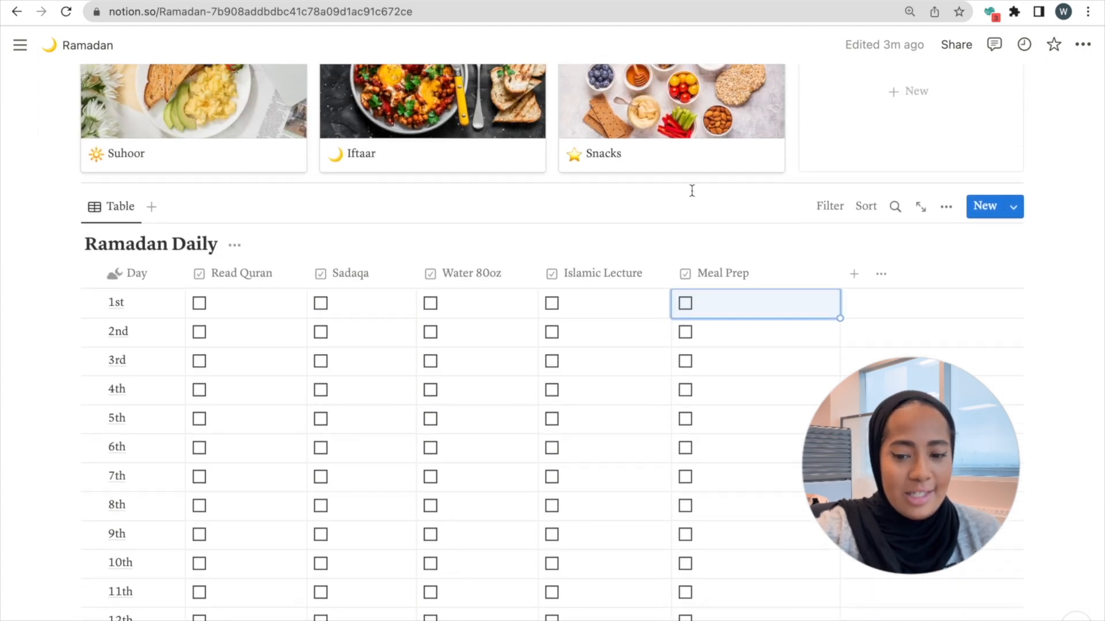
{"action": "scroll", "coordinate": [691, 191], "scroll_direction": "up", "scroll_amount": 15}
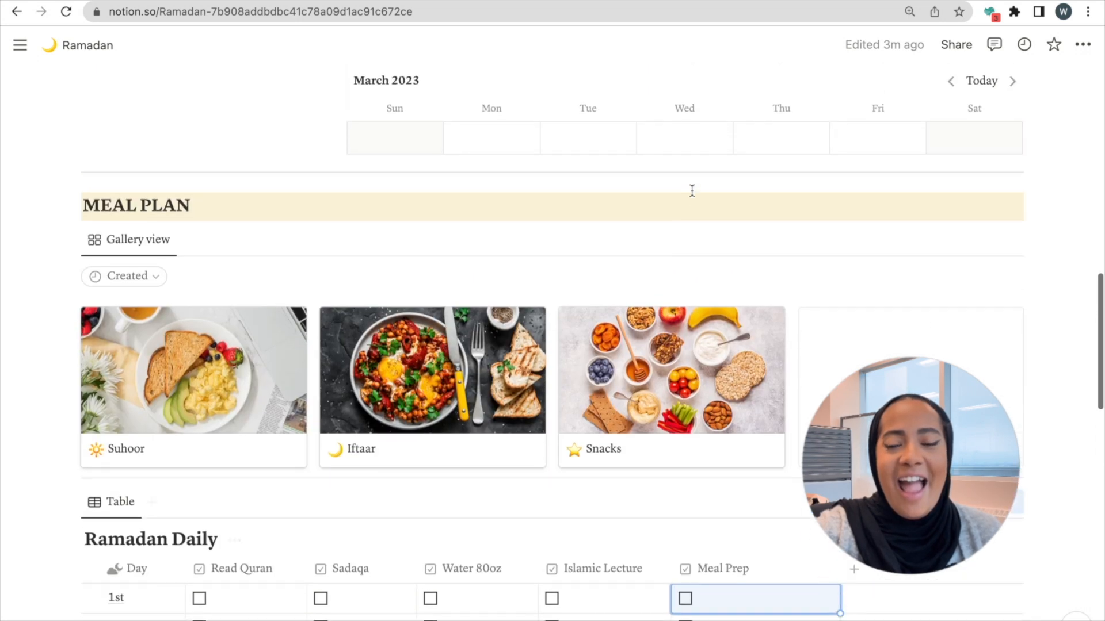
{"action": "scroll", "coordinate": [692, 190], "scroll_direction": "up", "scroll_amount": 2}
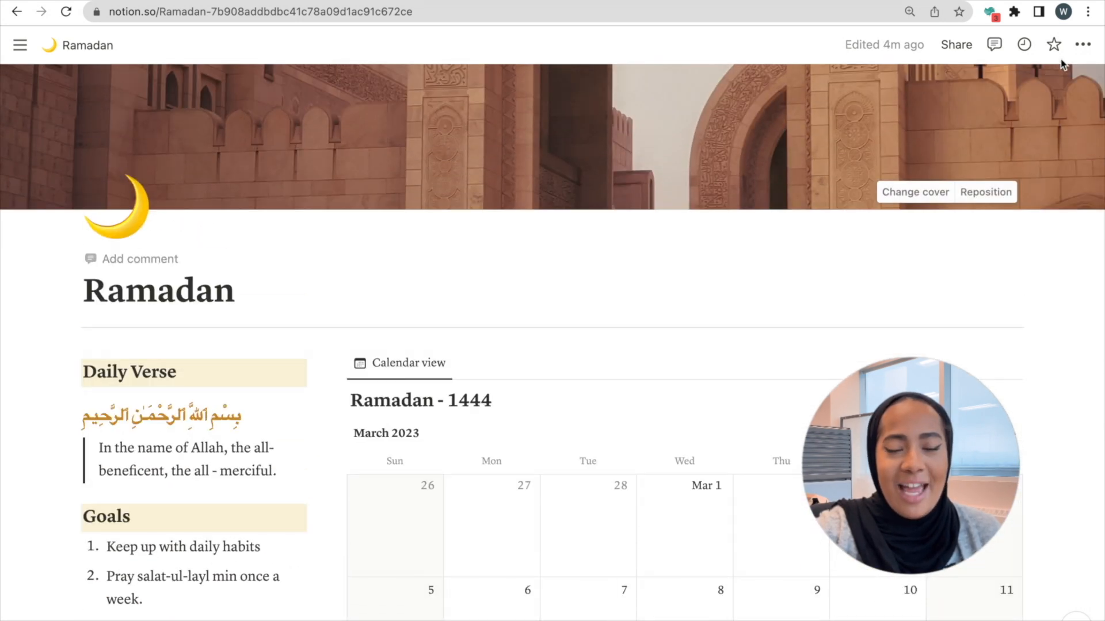
{"action": "left_click", "coordinate": [1083, 44]}
{"action": "left_click", "coordinate": [859, 262]}
{"action": "scroll", "coordinate": [858, 262], "scroll_direction": "down", "scroll_amount": 1}
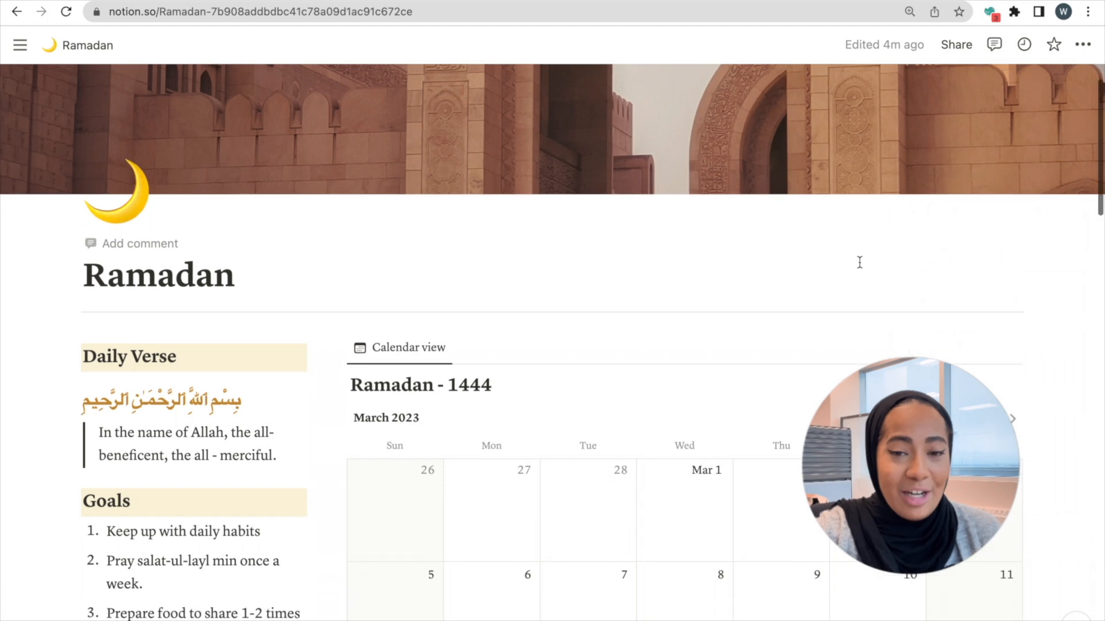
{"action": "scroll", "coordinate": [859, 262], "scroll_direction": "up", "scroll_amount": 2}
{"action": "scroll", "coordinate": [998, 354], "scroll_direction": "down", "scroll_amount": 6}
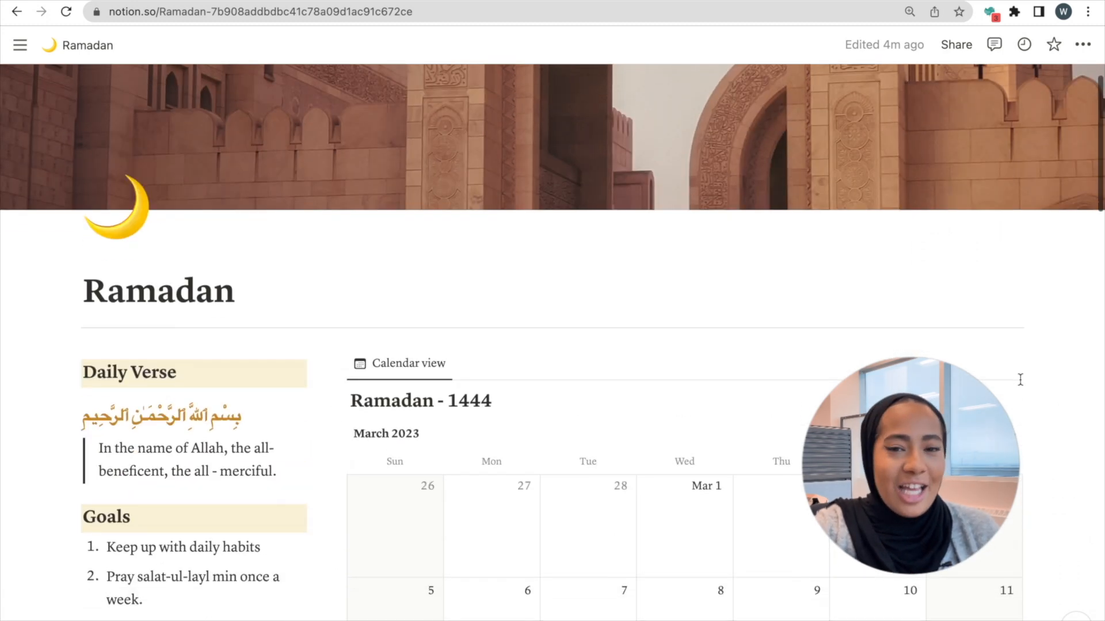